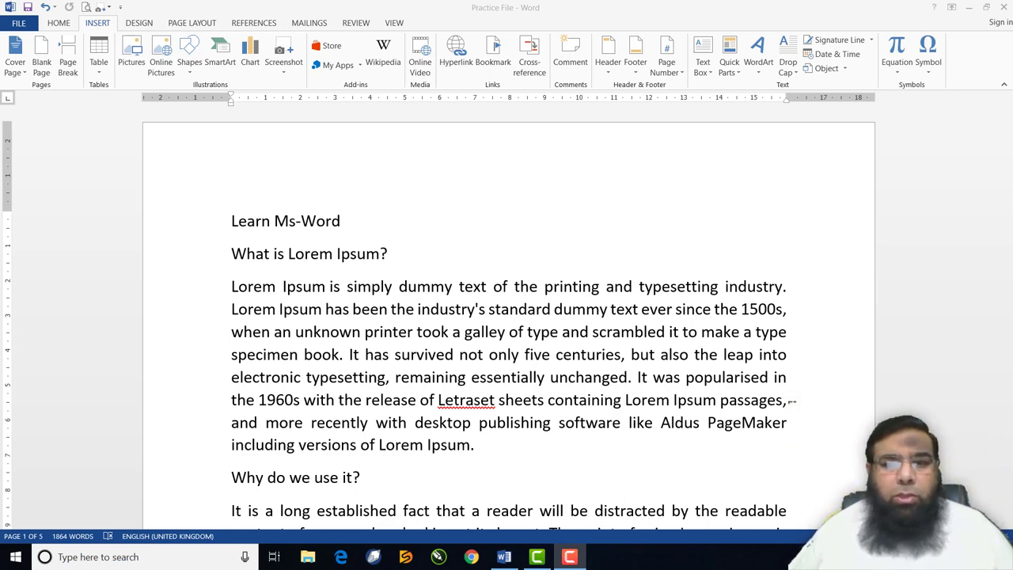
Step: Switch the Practice File to the Multiple Pages view and adjust the zoom to fit several pages
click(395, 24)
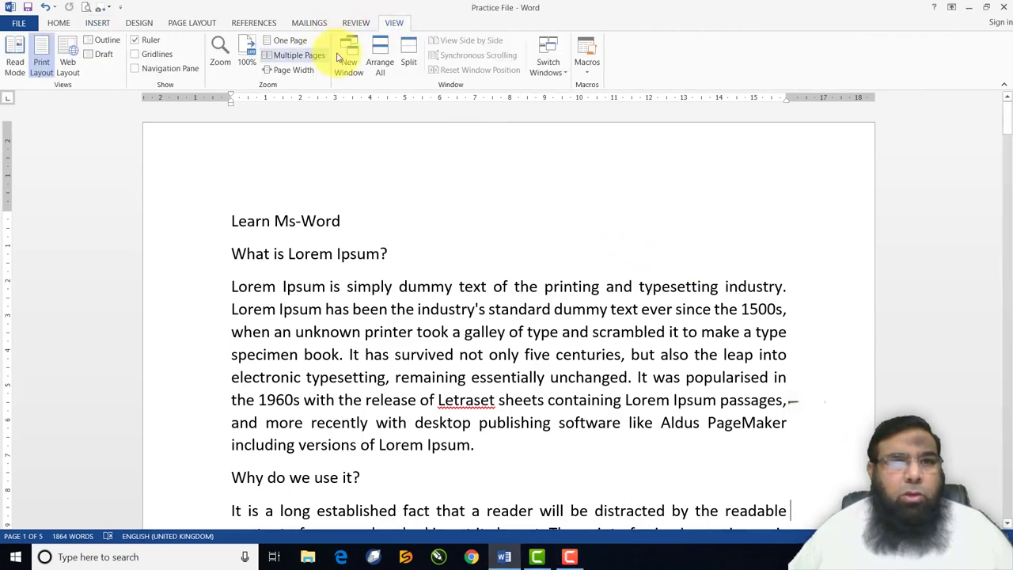
click(293, 55)
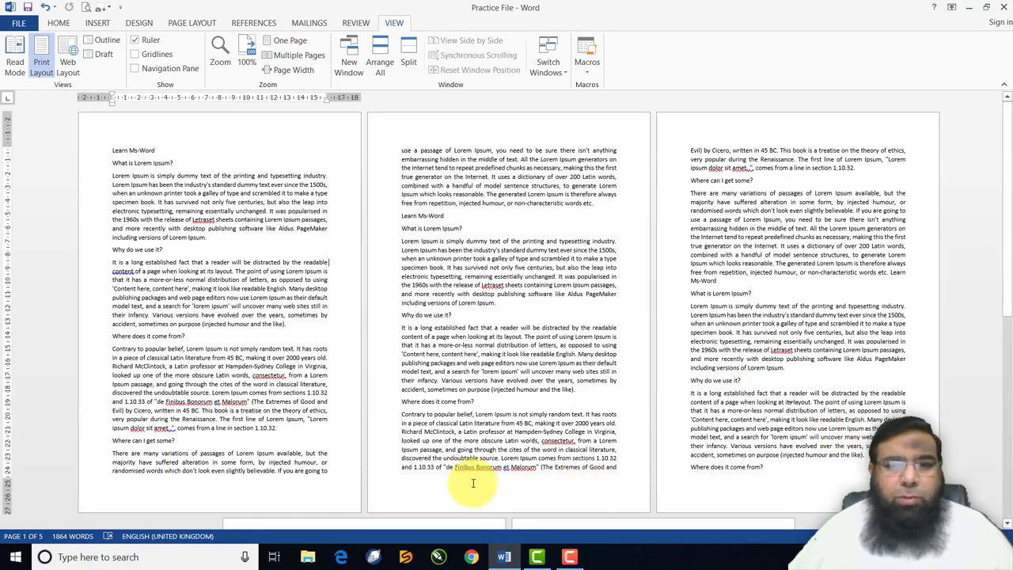
ctrl+scroll(789, 402, down, 4)
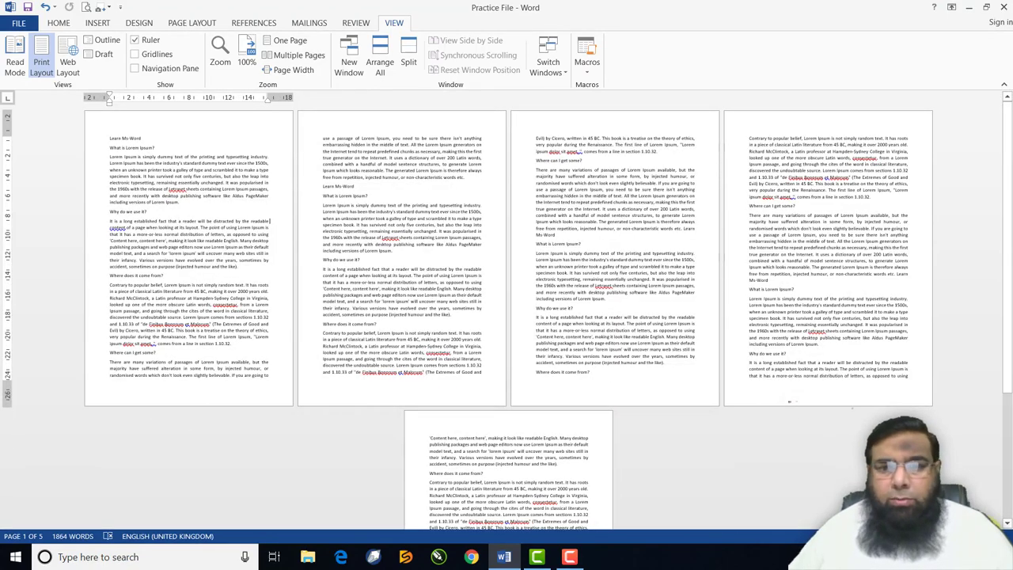
ctrl+scroll(789, 402, up, 2)
ctrl+scroll(789, 402, up, 1)
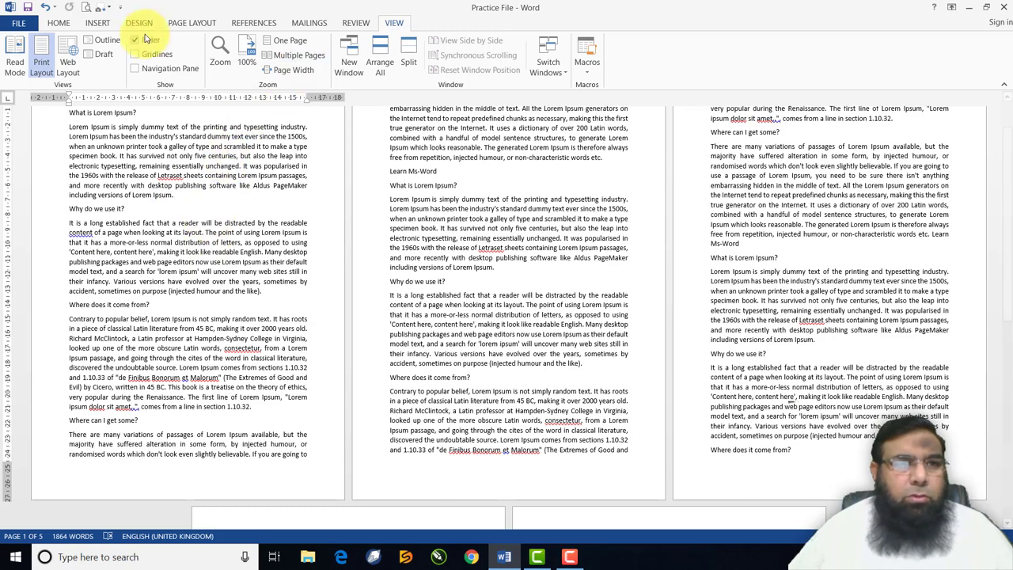
Step: Insert a page break so 'Why do we use it?' starts page 2 of six
click(98, 23)
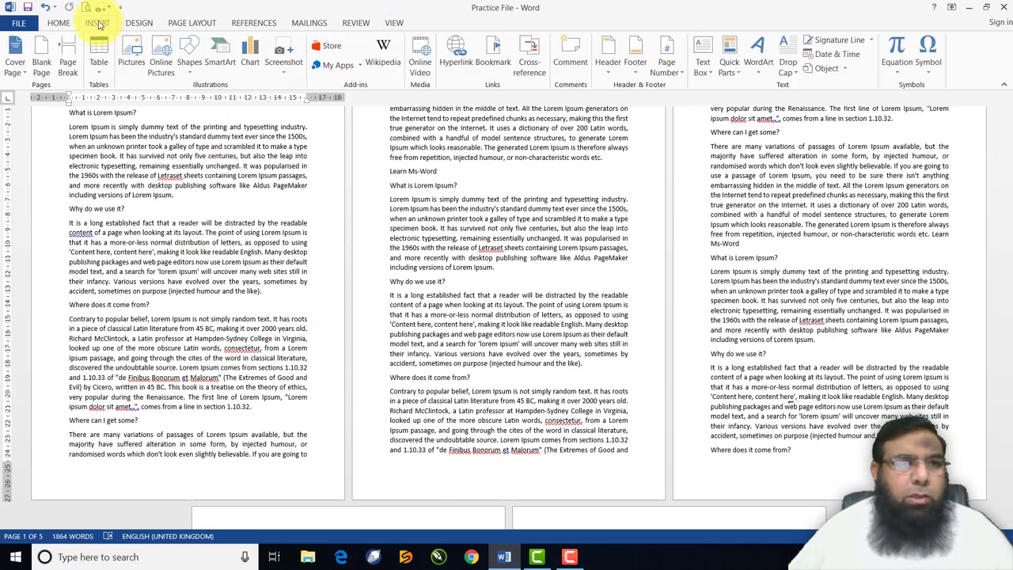
click(67, 72)
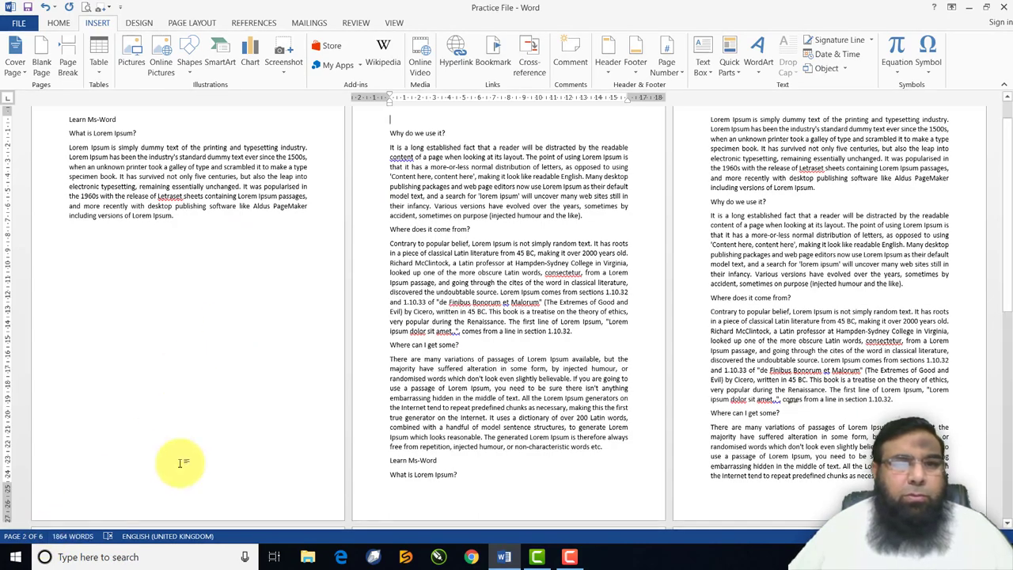
scroll(358, 407, down, 3)
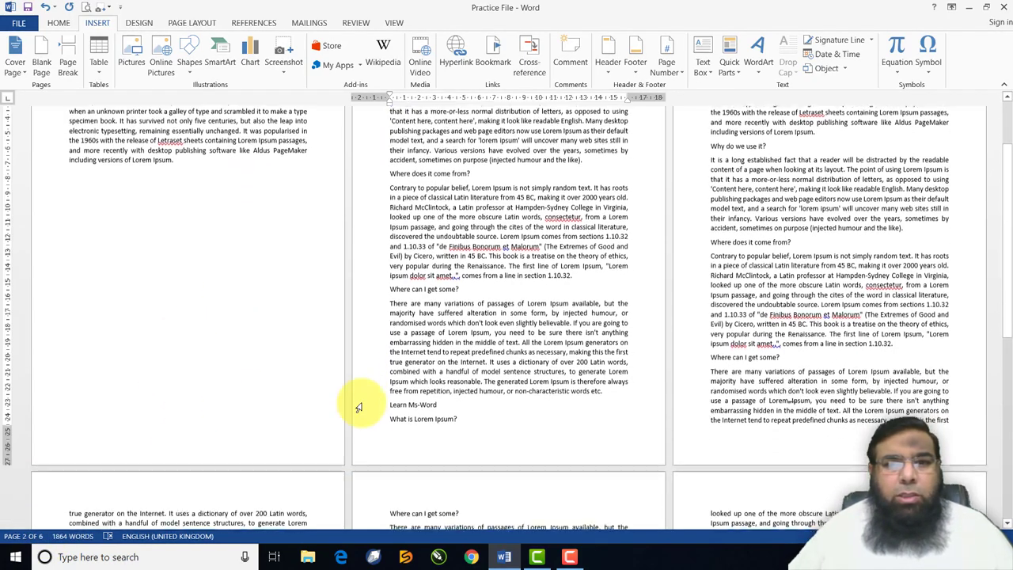
scroll(359, 407, down, 3)
scroll(358, 408, down, 3)
scroll(358, 407, down, 4)
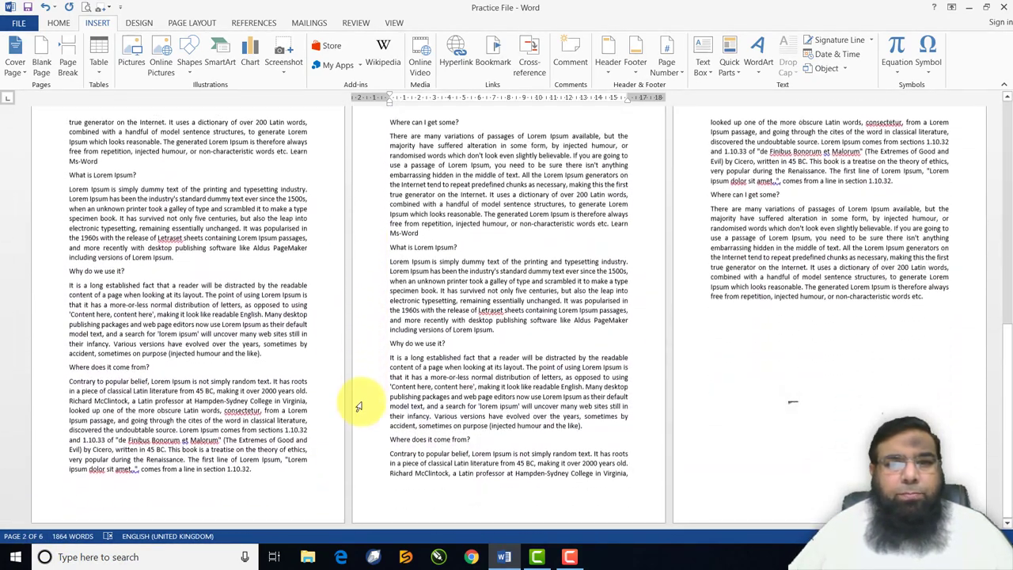
scroll(357, 405, up, 3)
scroll(357, 405, up, 5)
scroll(357, 405, up, 4)
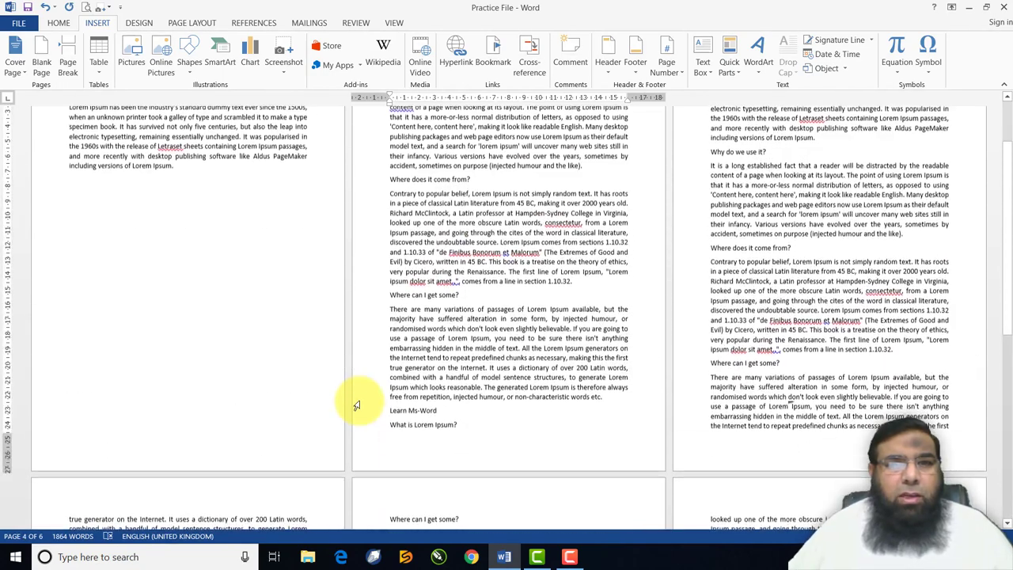
scroll(357, 405, up, 5)
scroll(357, 406, up, 1)
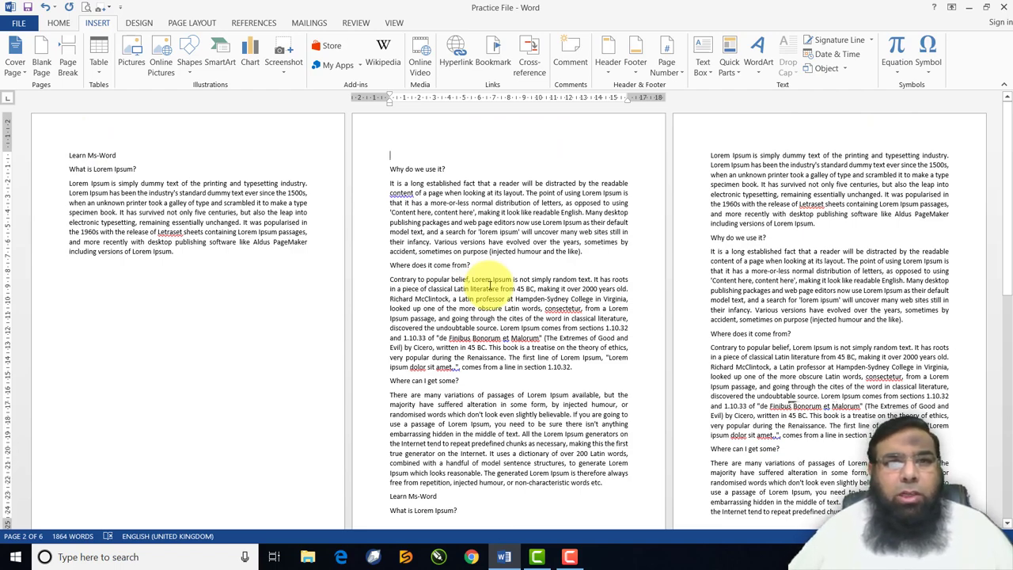
scroll(483, 283, down, 2)
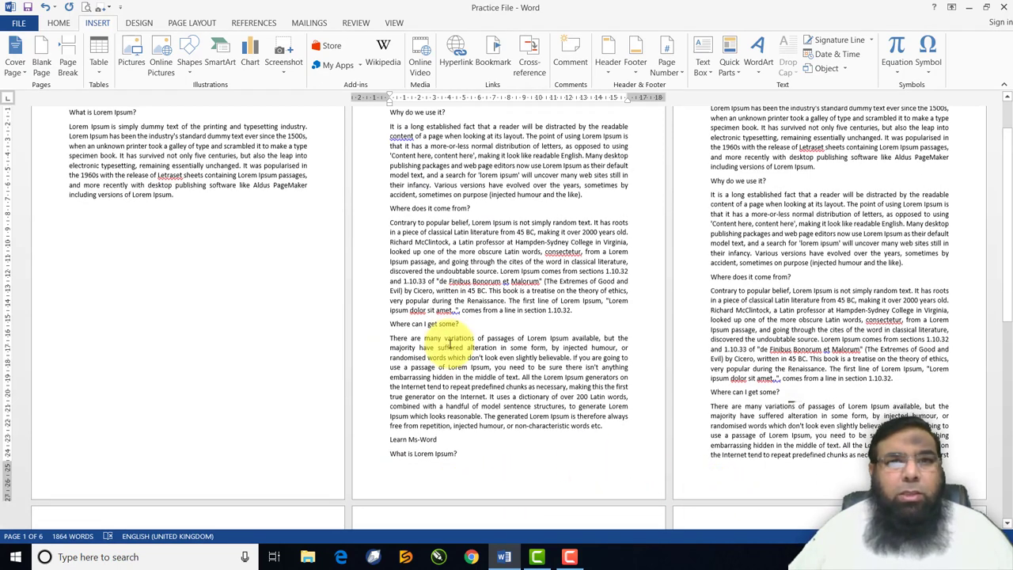
scroll(449, 344, up, 2)
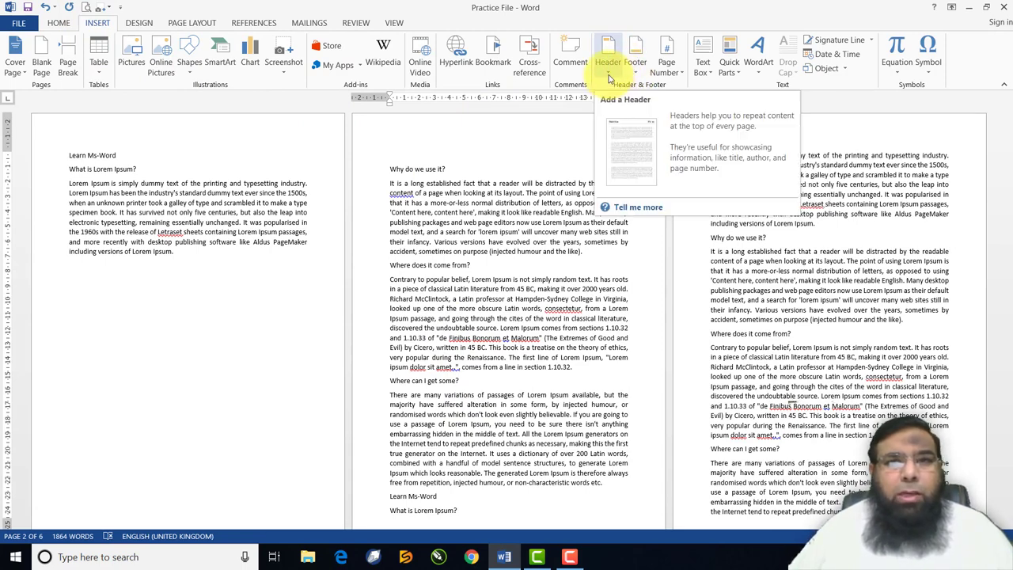
Step: Add the header 'My Ms-Word Notes' to page 2 onward, leaving page 1 without one
click(398, 133)
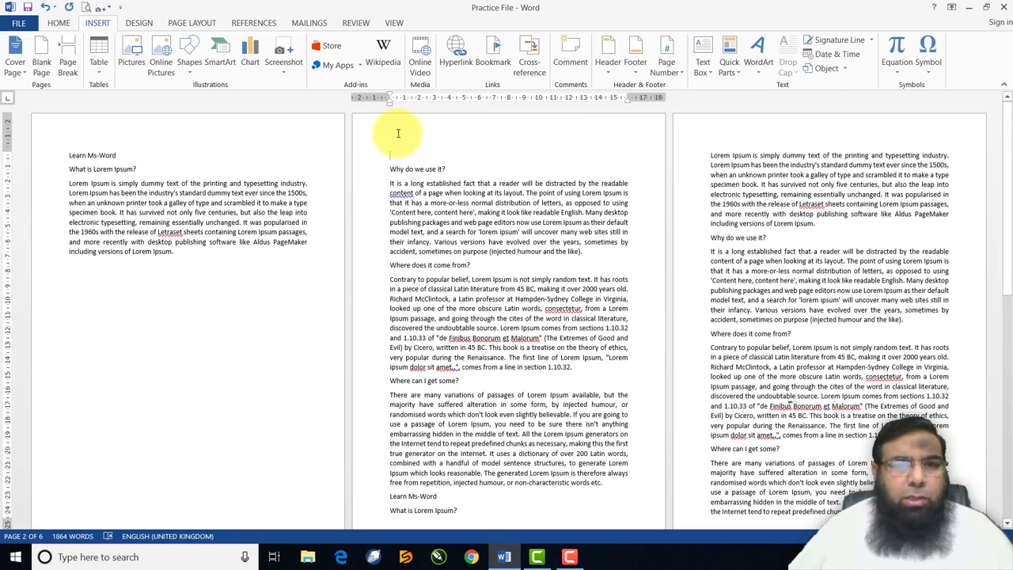
double_click(399, 129)
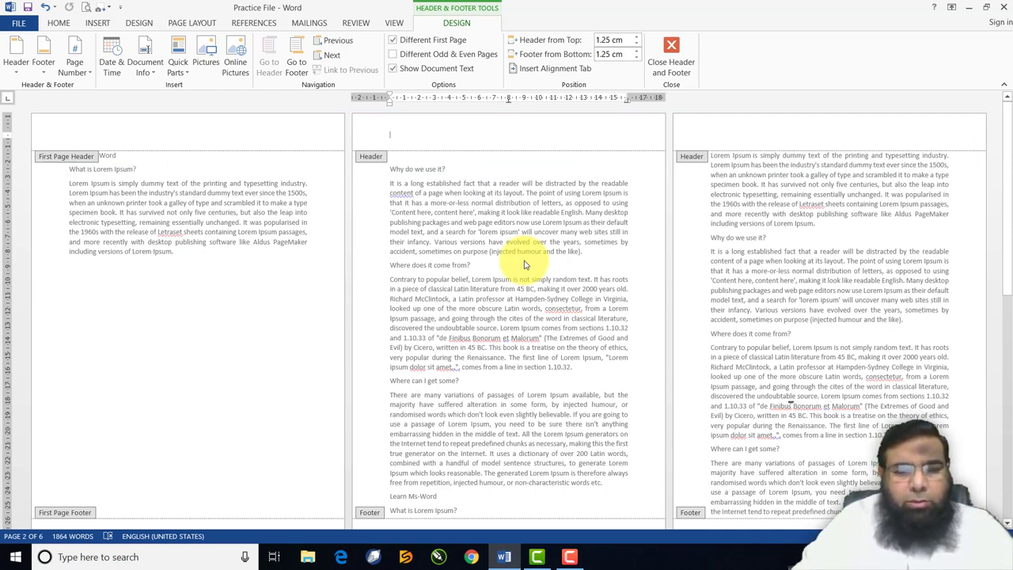
text(My Ms-Word N)
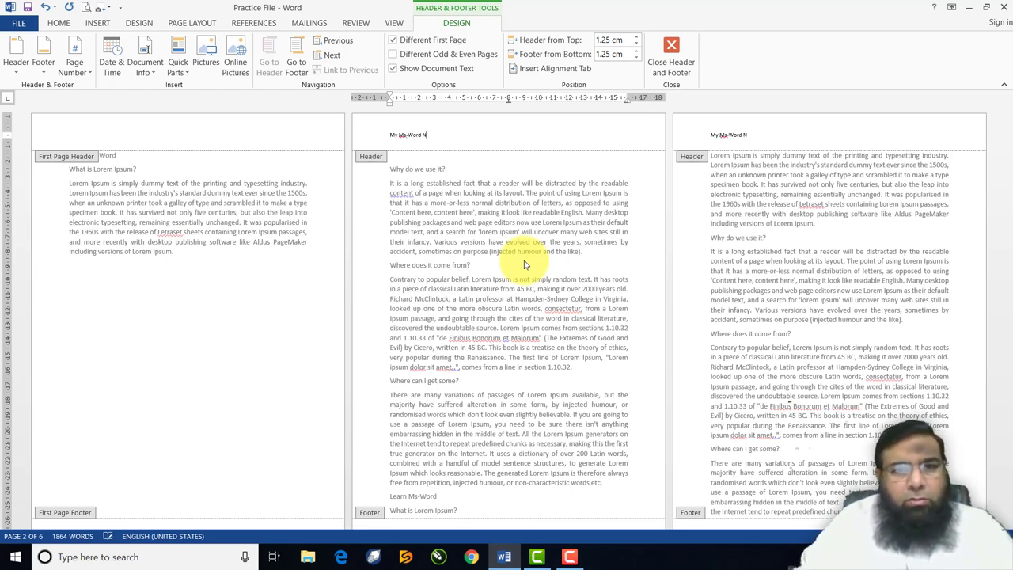
text(otes)
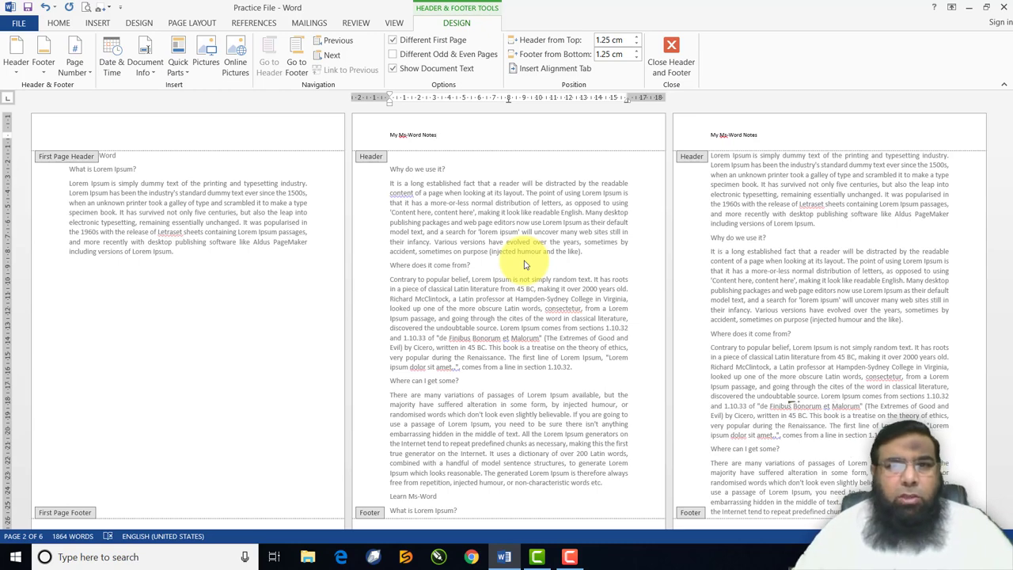
click(672, 61)
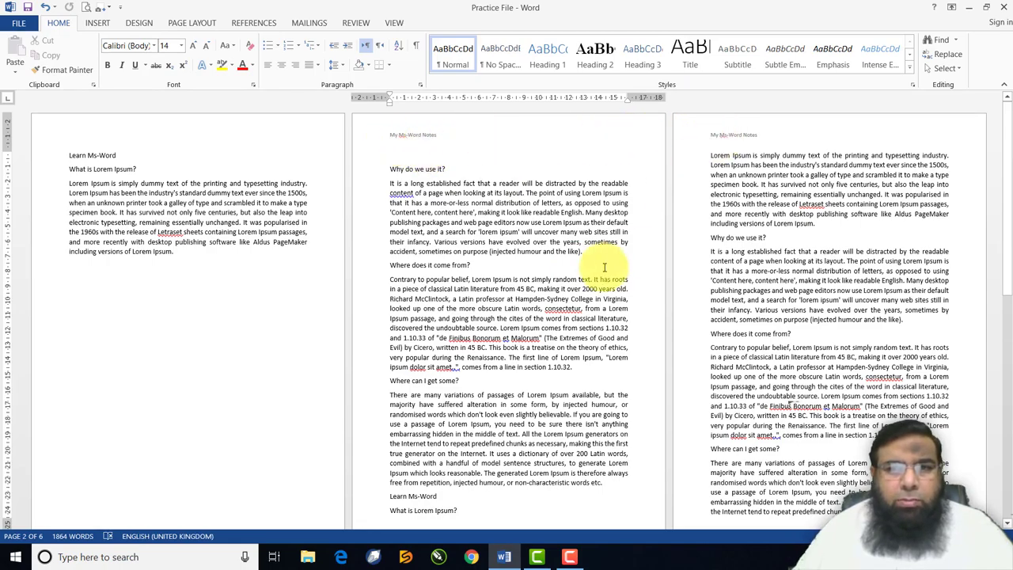
Step: Scroll through the pages to check the new header, then return to the body text
scroll(566, 277, down, 1)
scroll(567, 280, down, 2)
scroll(567, 280, down, 2)
scroll(565, 281, down, 2)
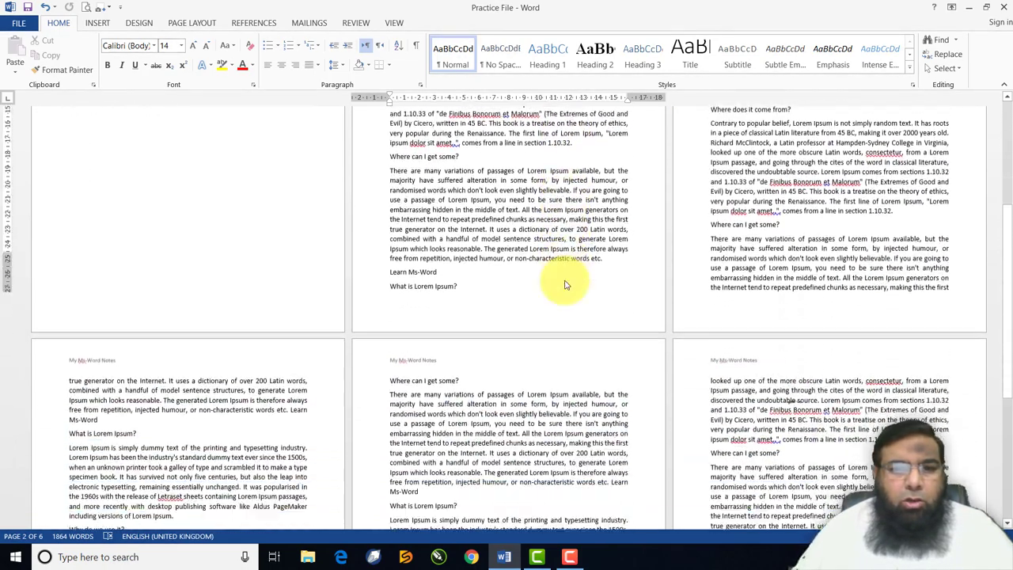
scroll(564, 282, down, 2)
scroll(563, 282, down, 1)
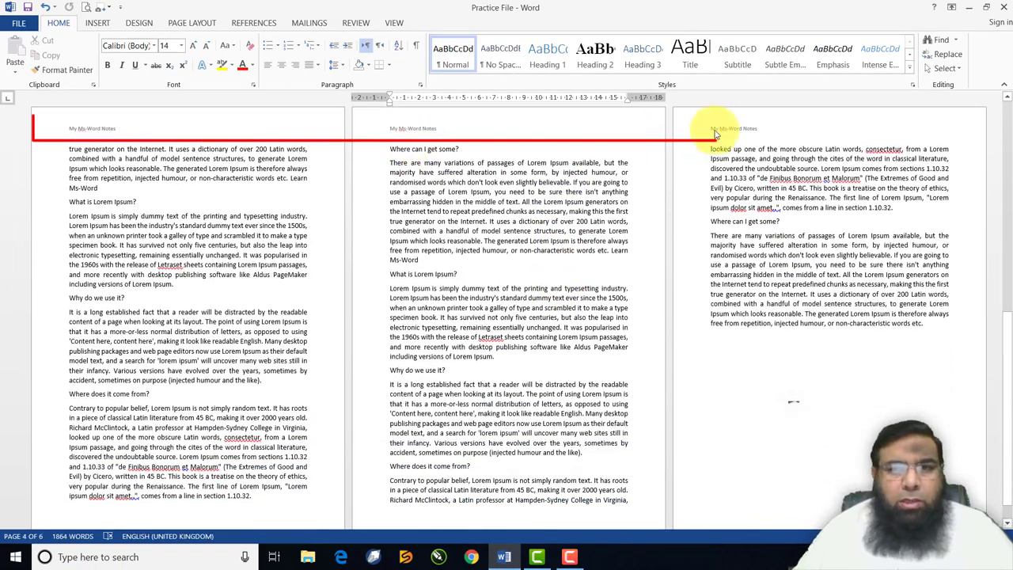
scroll(463, 248, up, 1)
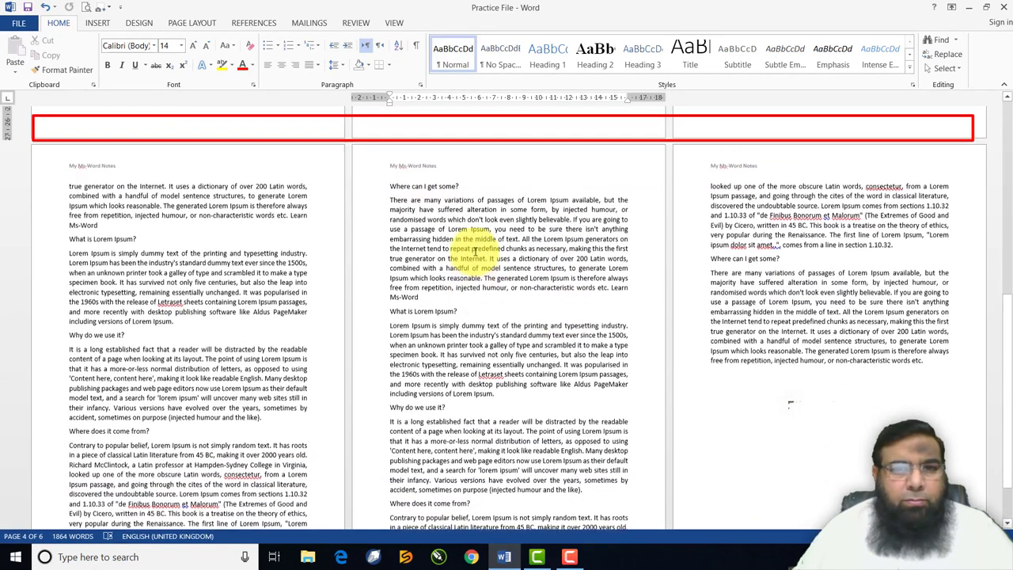
scroll(475, 256, up, 2)
scroll(475, 256, up, 1)
scroll(475, 256, up, 1)
scroll(475, 253, up, 1)
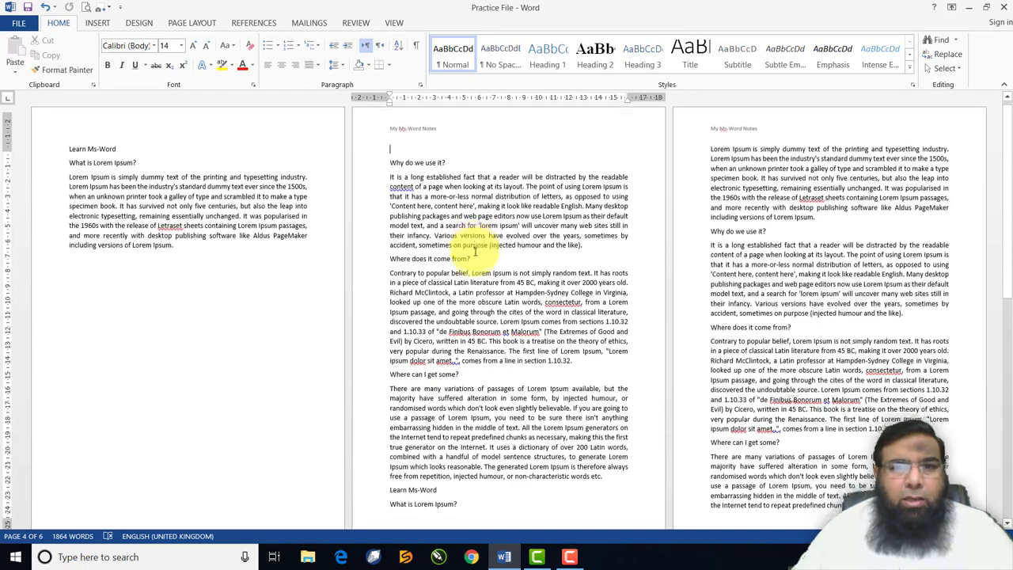
scroll(476, 252, up, 1)
scroll(476, 251, down, 2)
click(412, 358)
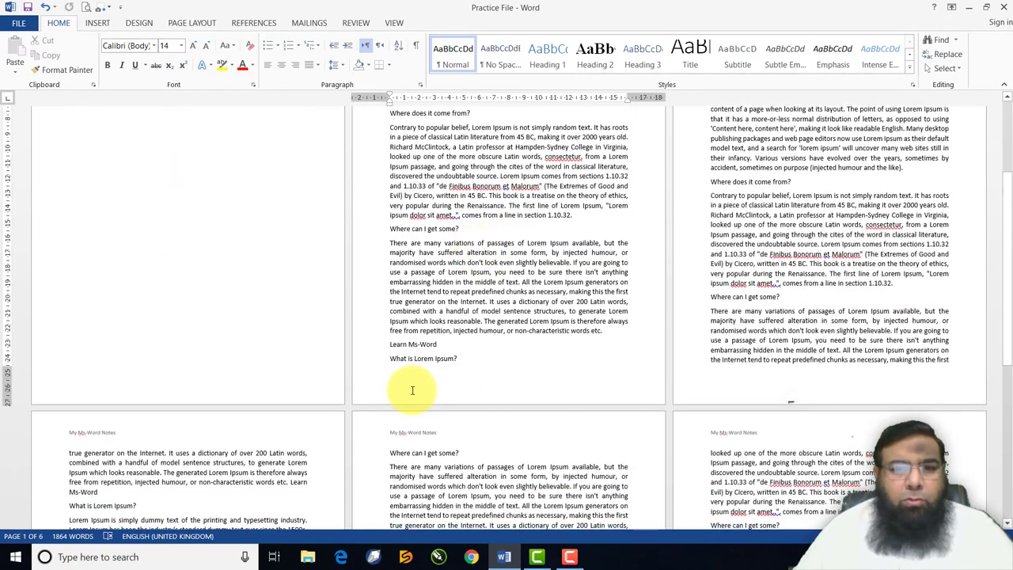
Step: Inspect the page footer area, then leave header and footer editing for the body
double_click(413, 390)
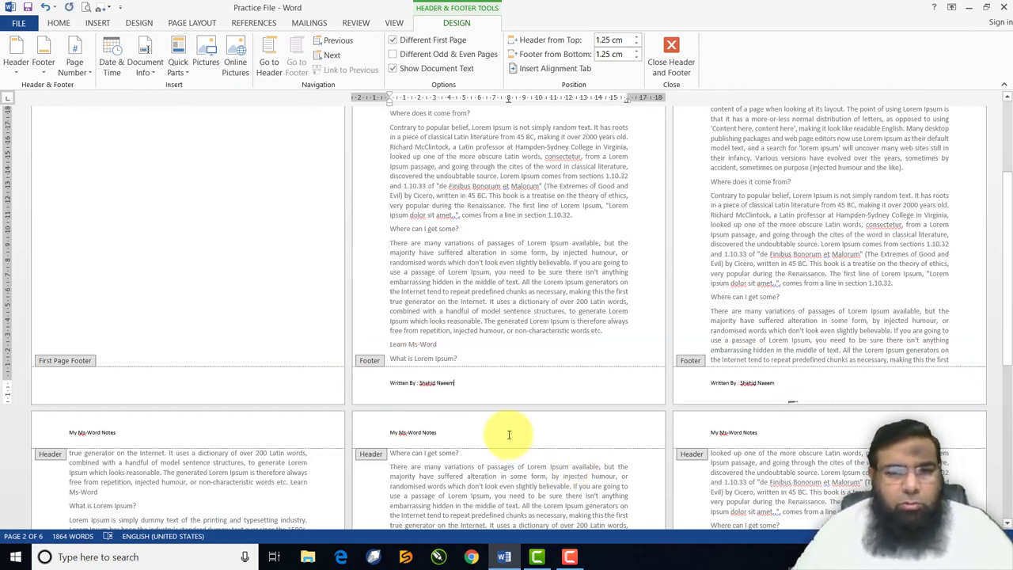
click(509, 434)
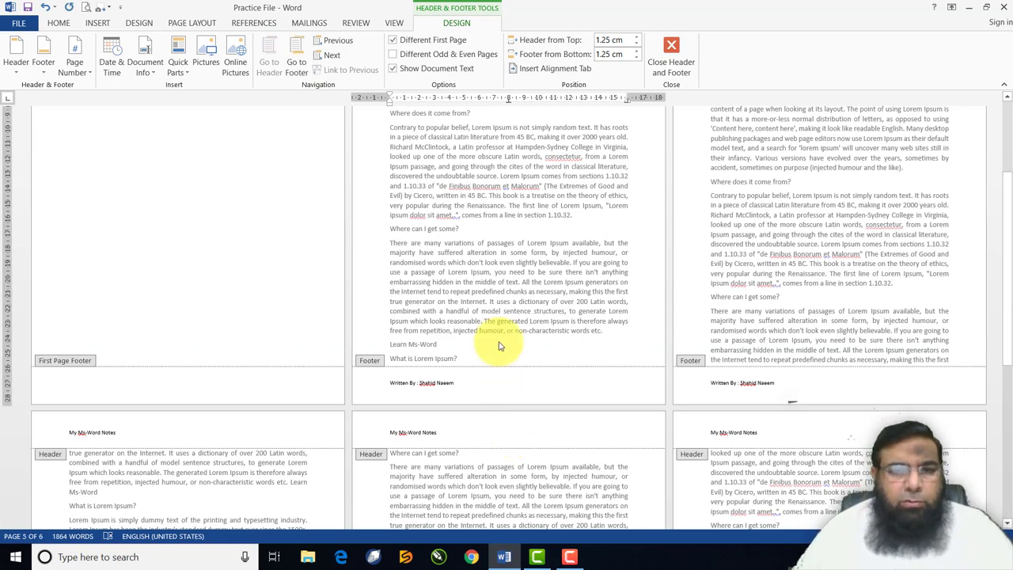
scroll(494, 398, down, 5)
scroll(493, 398, down, 2)
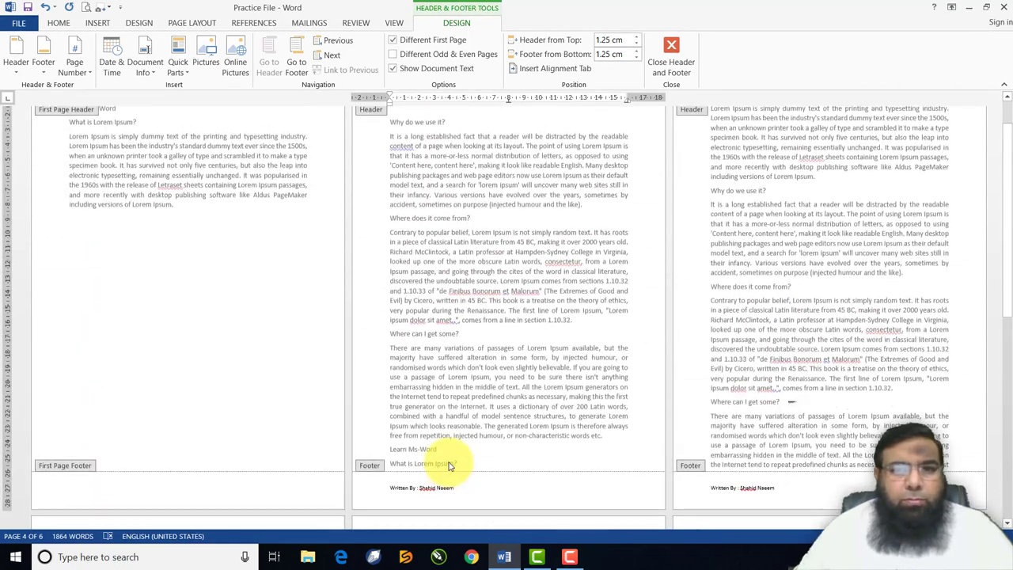
double_click(478, 204)
Step: Scroll through the pages to review the notes header and 'Written By' author footer
scroll(476, 222, down, 2)
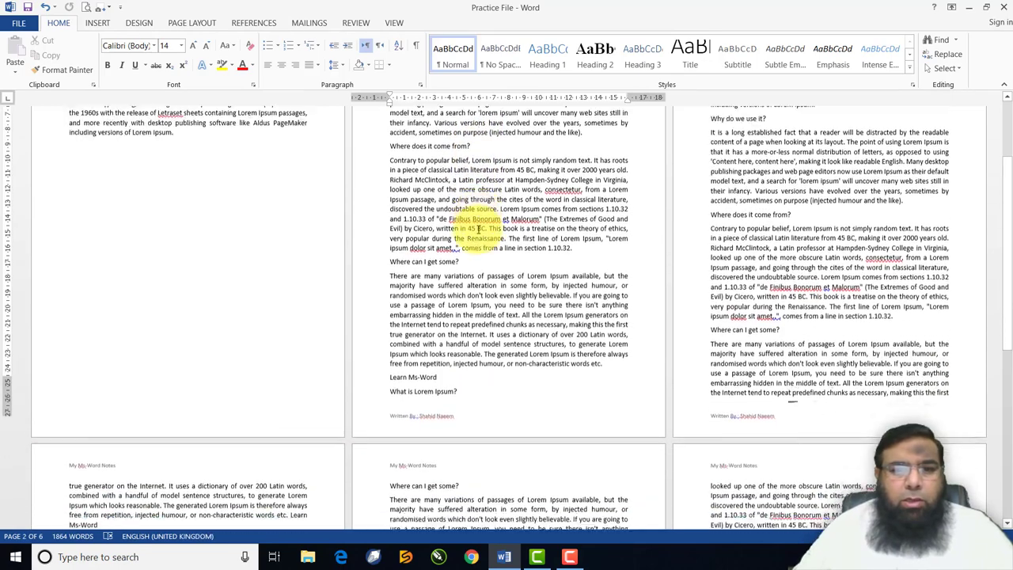
scroll(475, 226, down, 2)
scroll(478, 238, down, 1)
scroll(478, 239, down, 1)
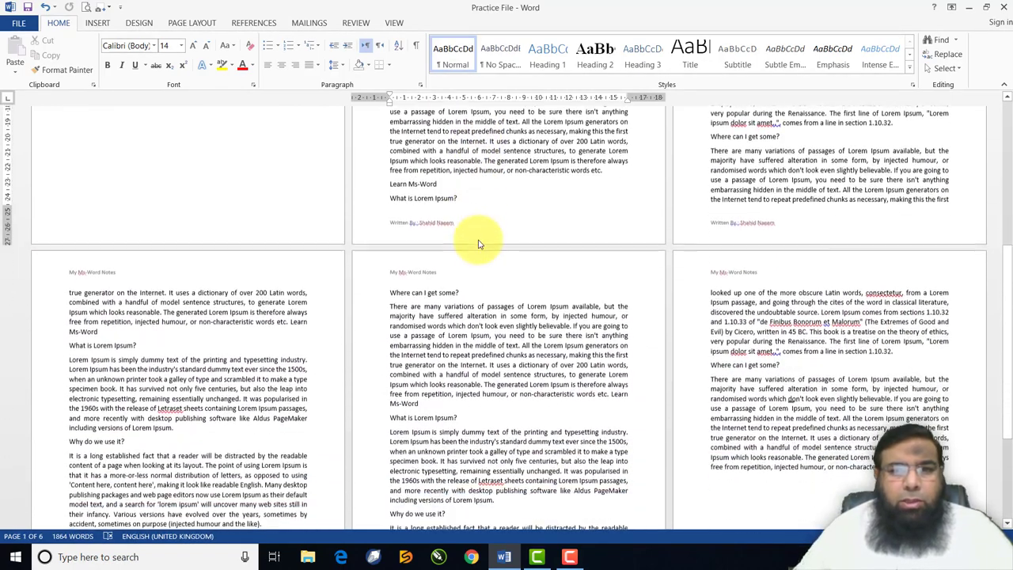
scroll(478, 242, down, 2)
scroll(478, 239, down, 2)
scroll(478, 239, down, 1)
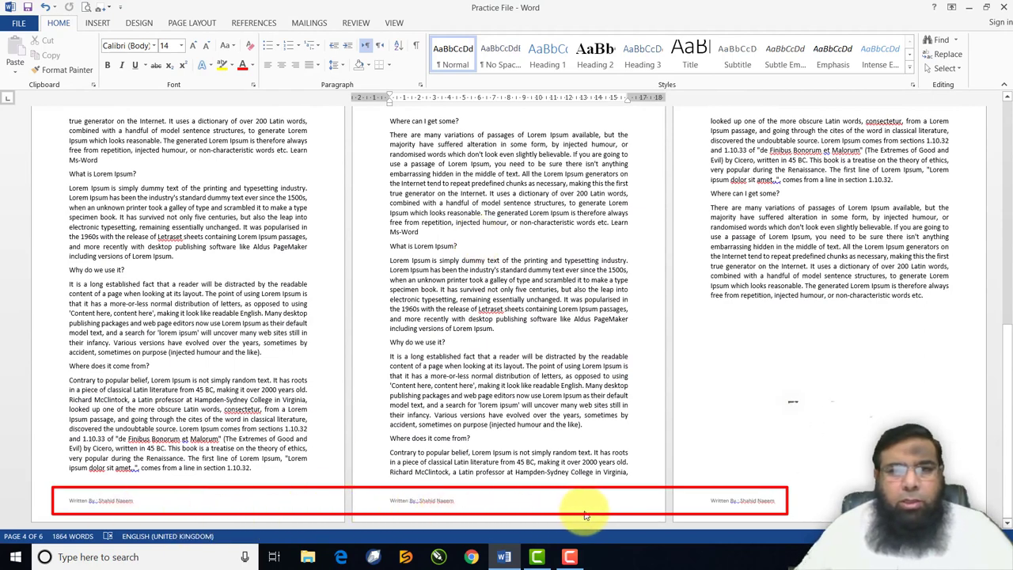
scroll(621, 331, up, 1)
scroll(613, 328, up, 1)
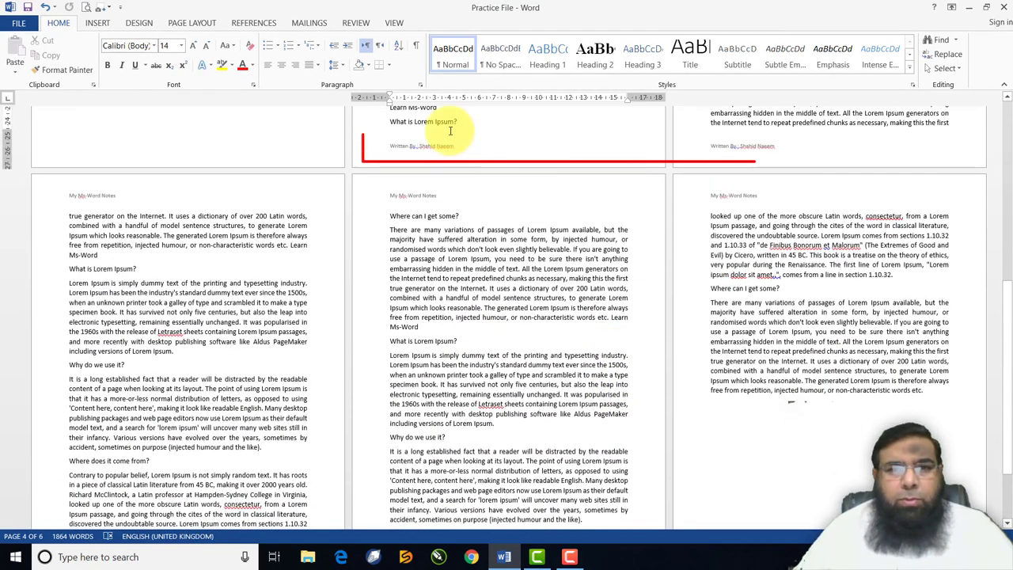
drag(362, 136, 819, 161)
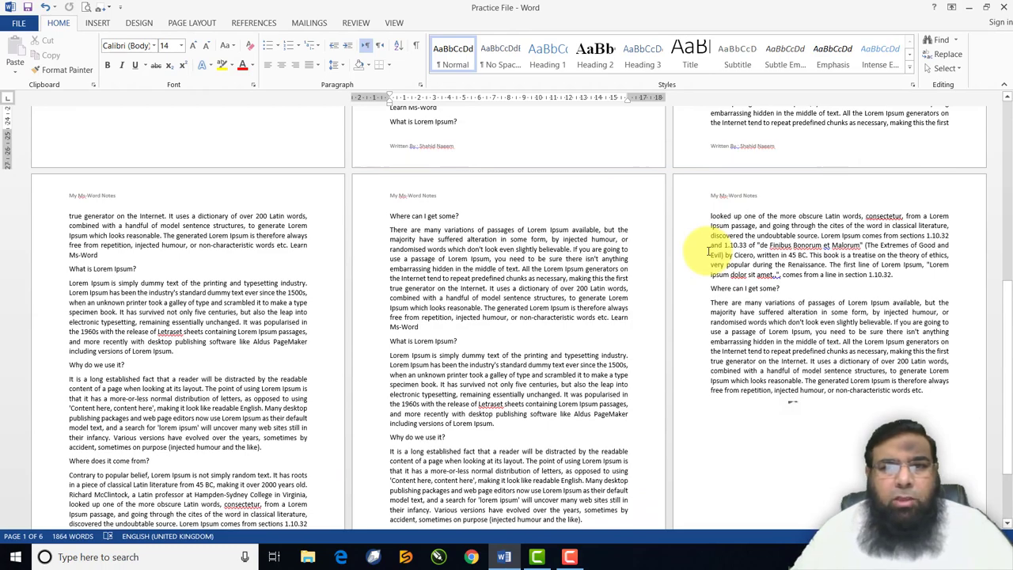
scroll(712, 208, up, 3)
scroll(709, 251, up, 1)
scroll(709, 251, up, 1)
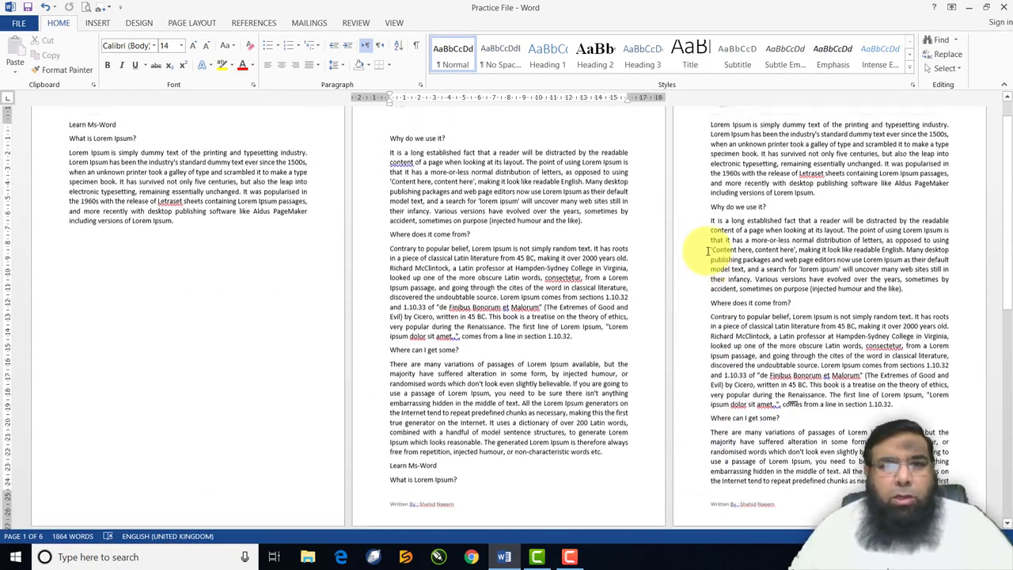
scroll(708, 251, up, 2)
scroll(709, 251, up, 1)
scroll(708, 250, up, 1)
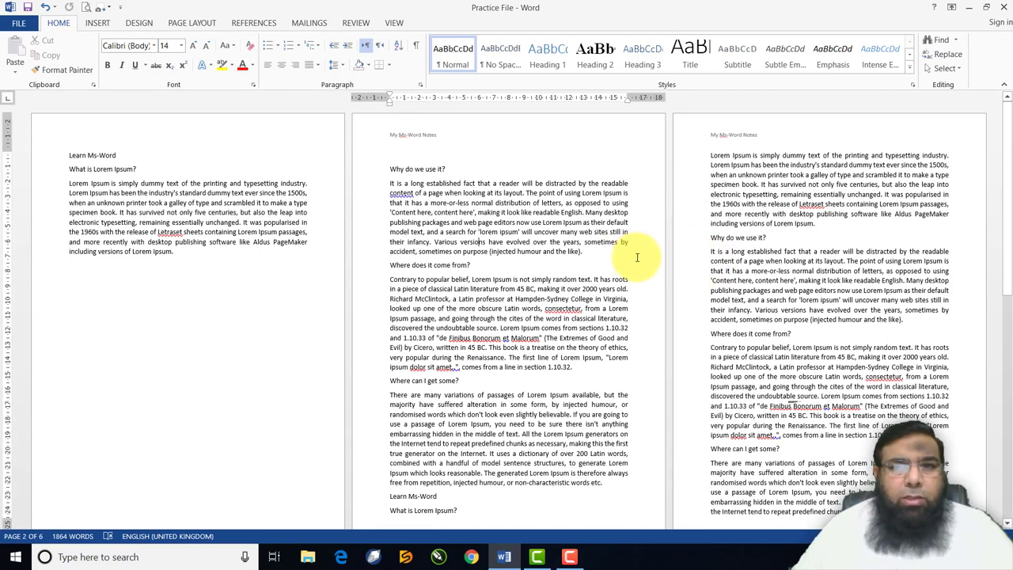
Step: Apply the built-in Banded header, reading MS-WORD NOTES, and close header editing
click(98, 25)
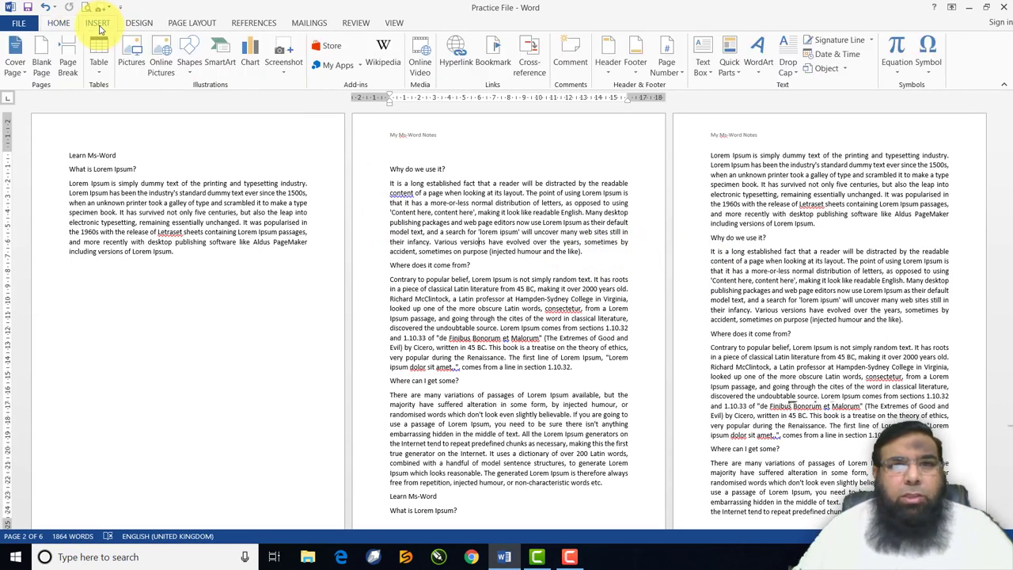
click(608, 76)
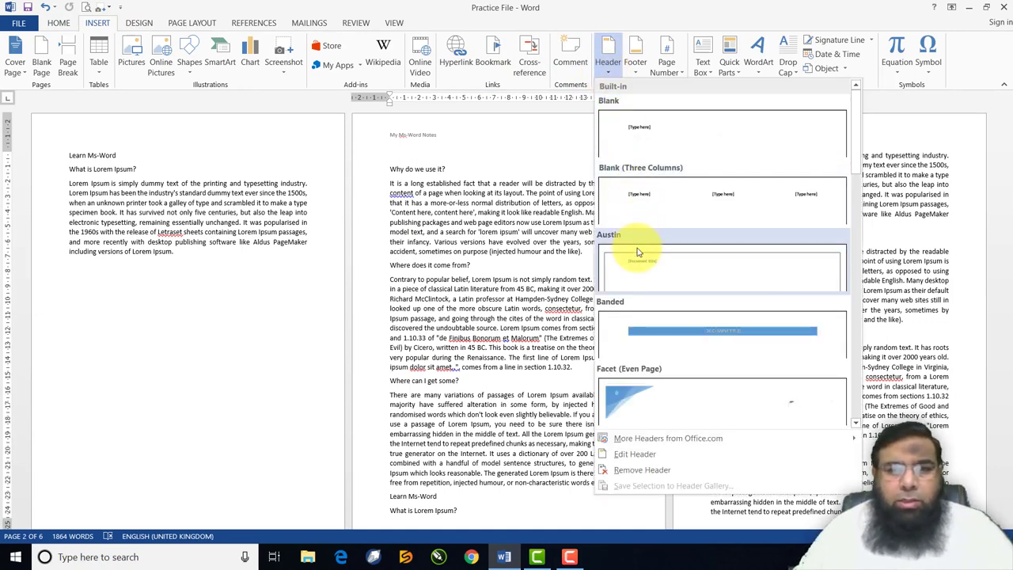
click(641, 336)
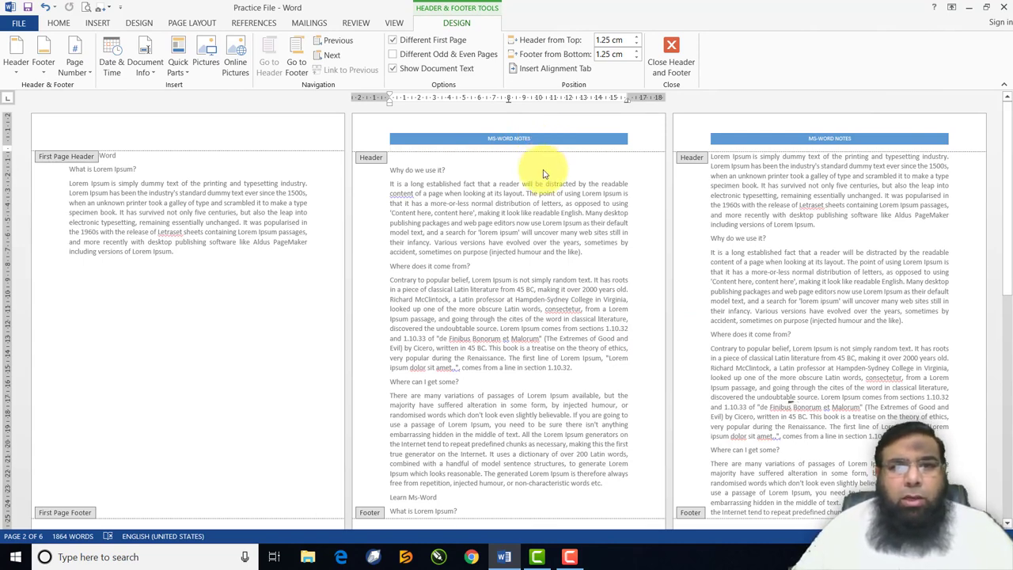
click(670, 51)
scroll(581, 257, down, 9)
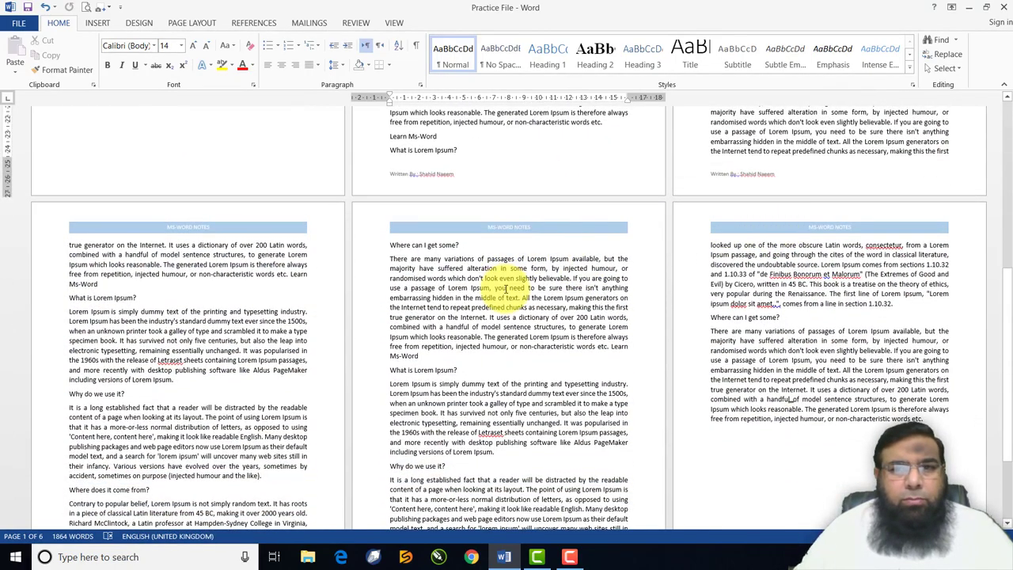
scroll(498, 238, up, 9)
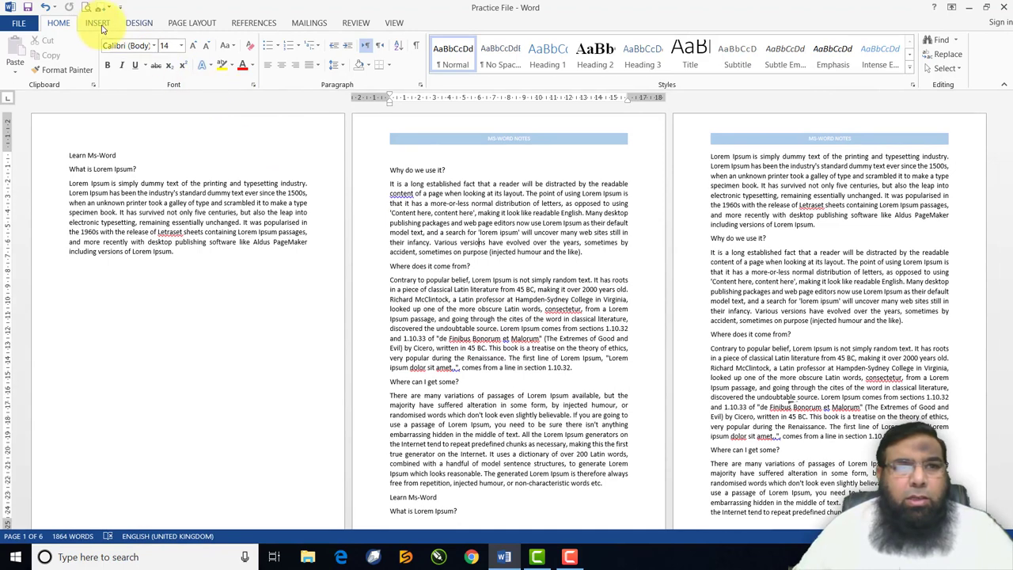
Step: Insert the Blank (Three Columns) footer design
click(98, 24)
click(633, 73)
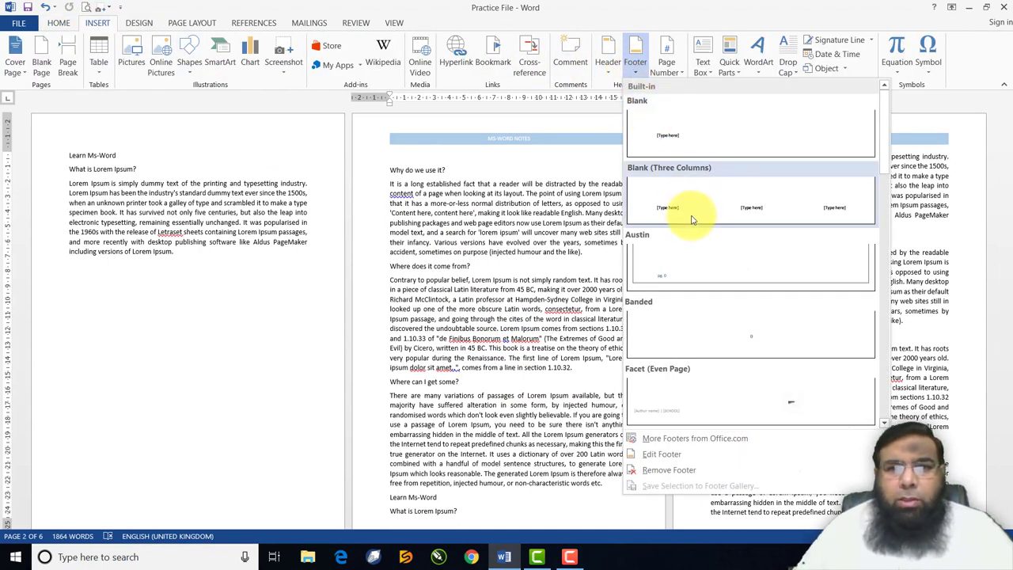
click(674, 212)
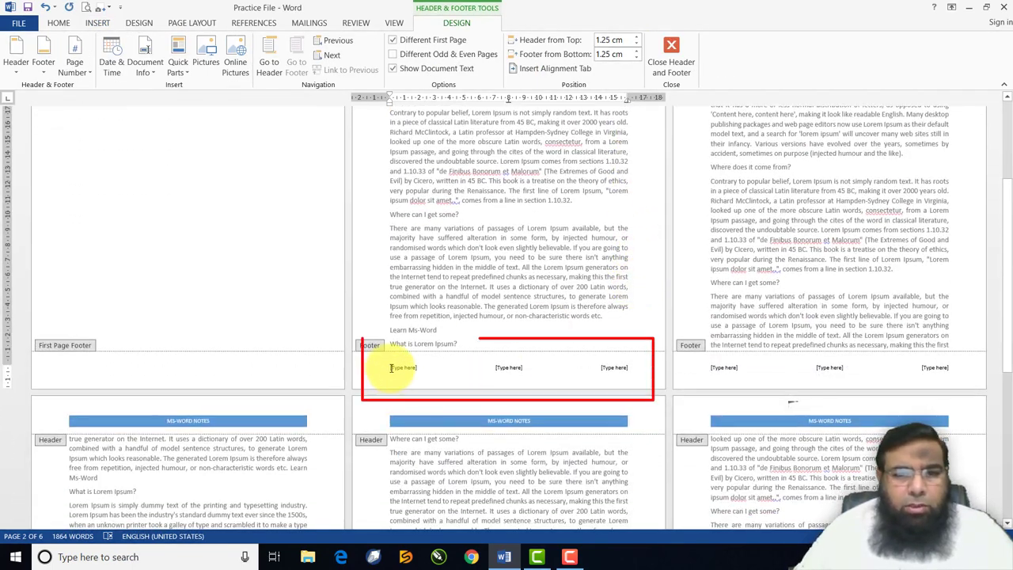
Step: Fill the footer columns with the author's name, 'Microsoft Office' and 'MS Word'
click(392, 368)
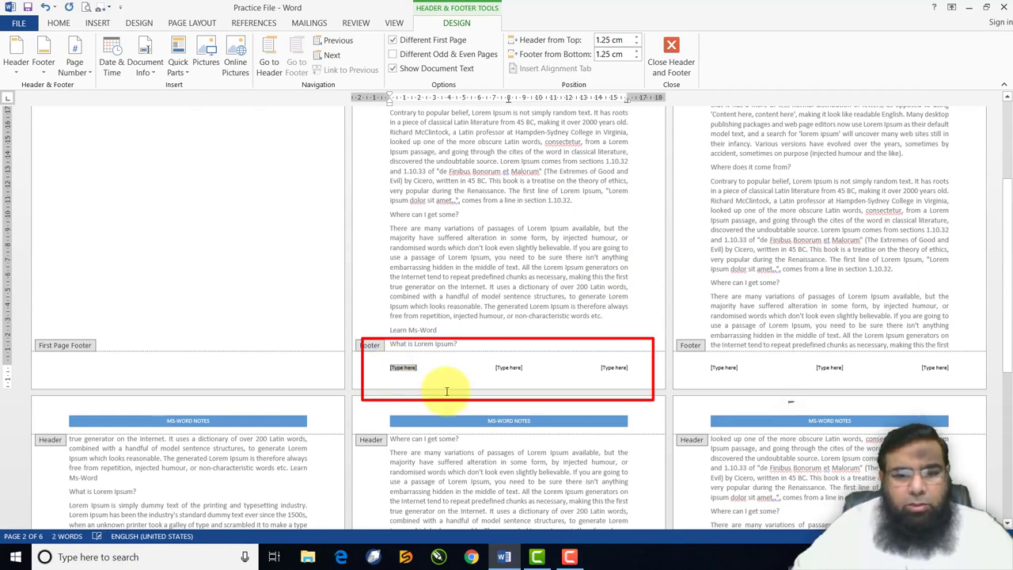
text(Shahid Naeem)
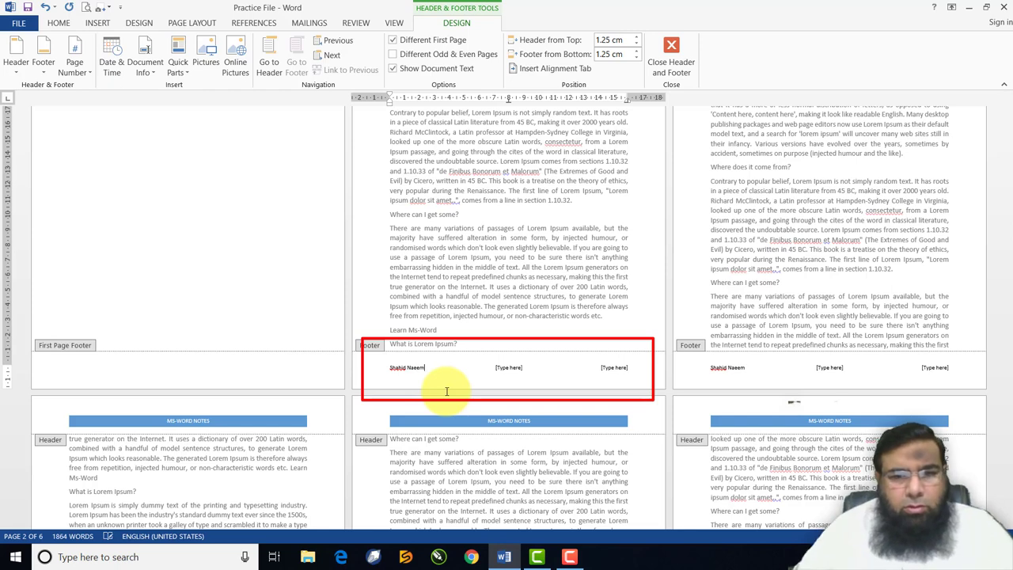
click(507, 368)
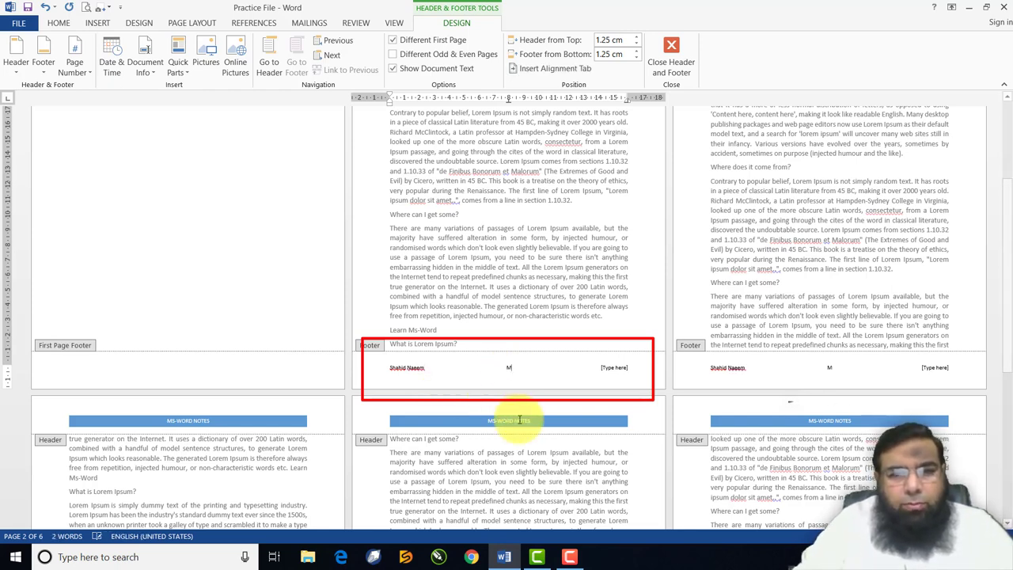
text(Microsoft Office)
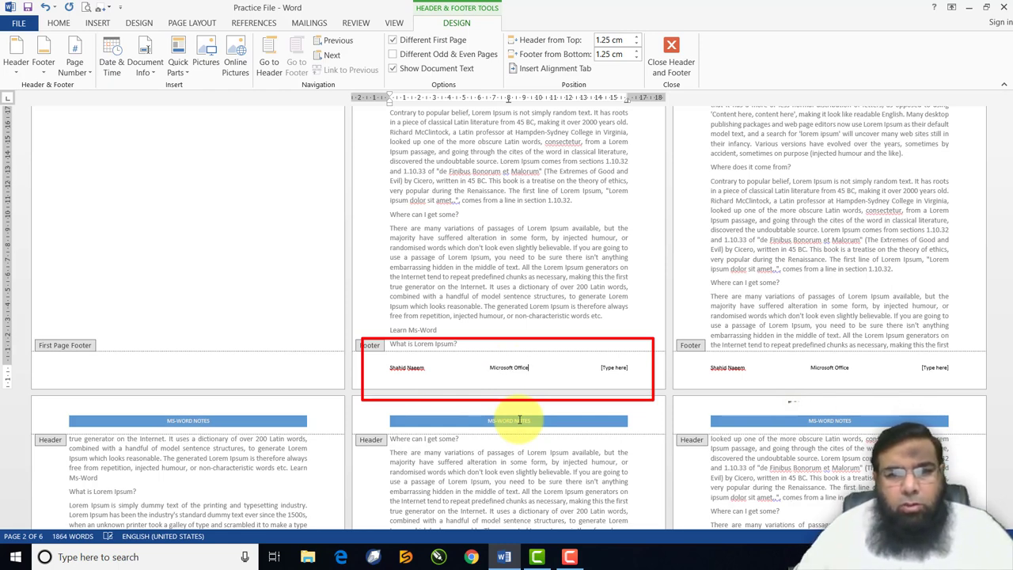
click(615, 368)
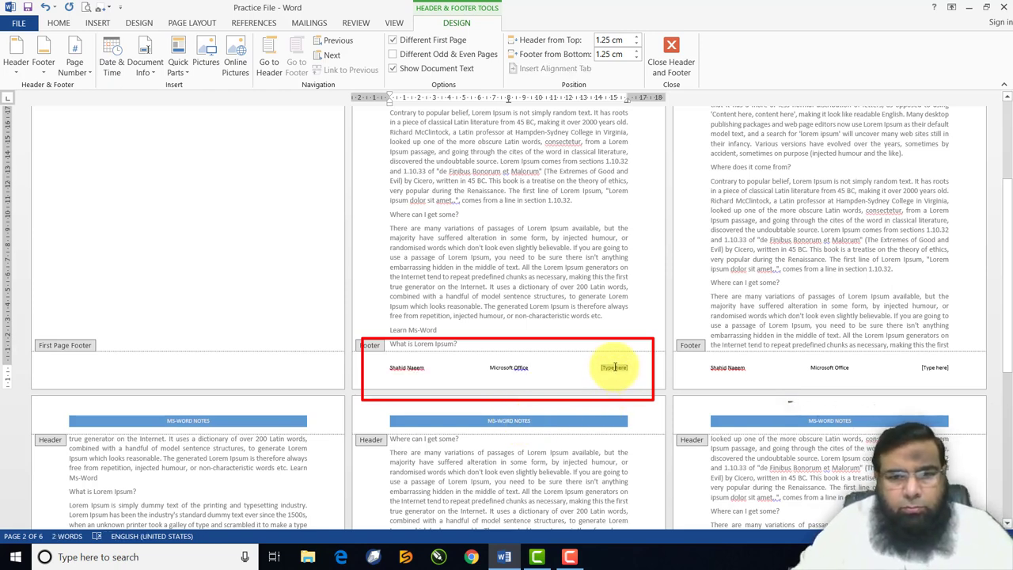
text(MS Word)
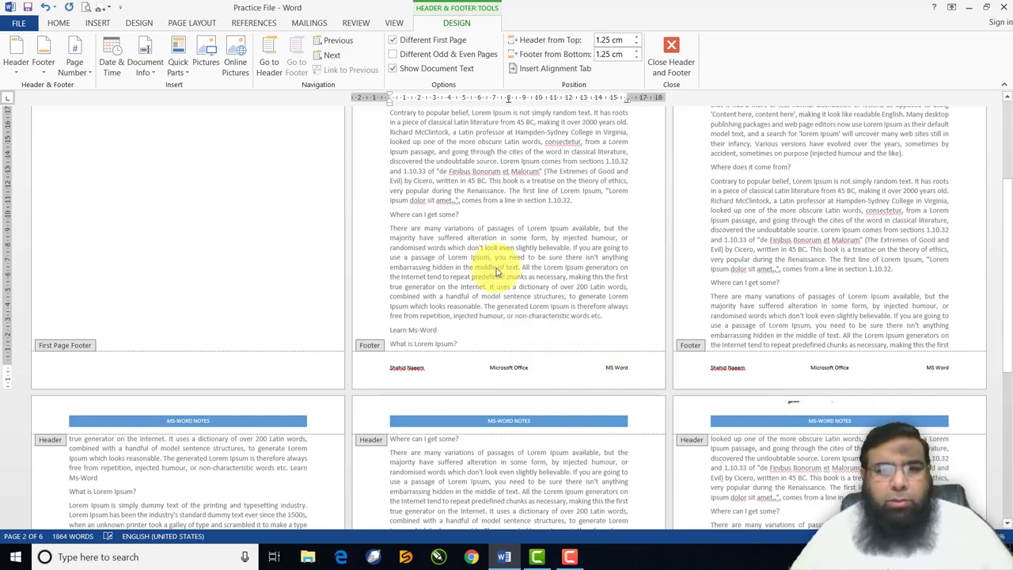
Step: Review the three-column footers on later pages and close footer editing
scroll(497, 274, down, 1)
scroll(497, 275, down, 3)
scroll(497, 275, down, 3)
scroll(497, 274, down, 1)
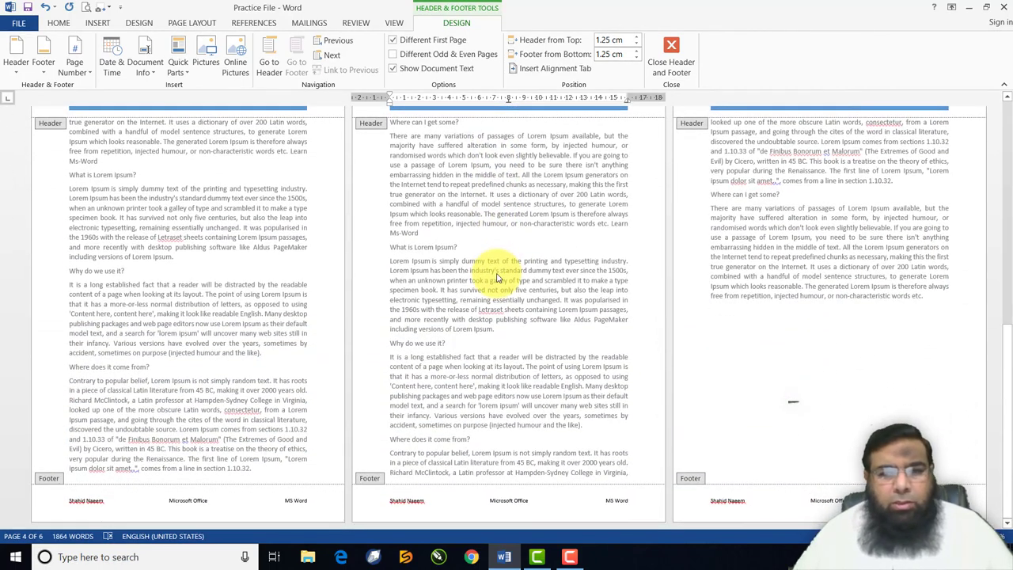
scroll(497, 276, up, 3)
scroll(497, 275, up, 2)
scroll(497, 275, up, 2)
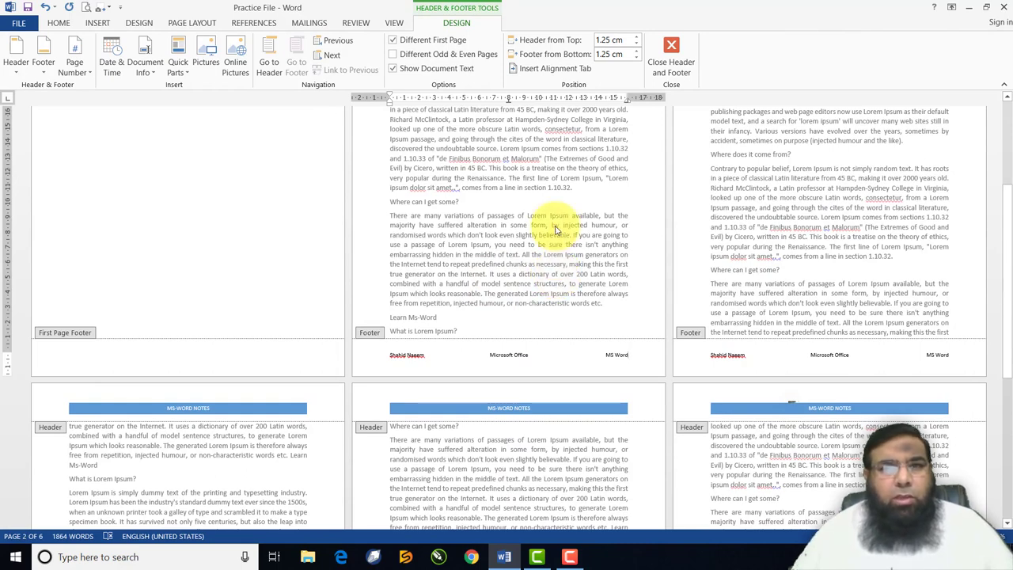
click(673, 51)
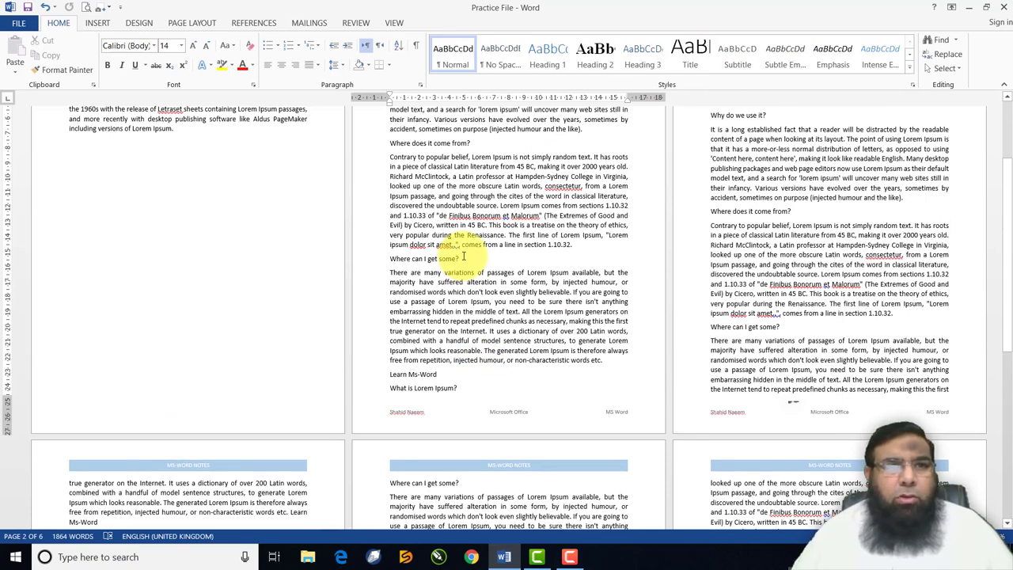
Step: Add Accent Bar 1 page numbers reading '1 | Page' at the bottom of the pages
click(98, 22)
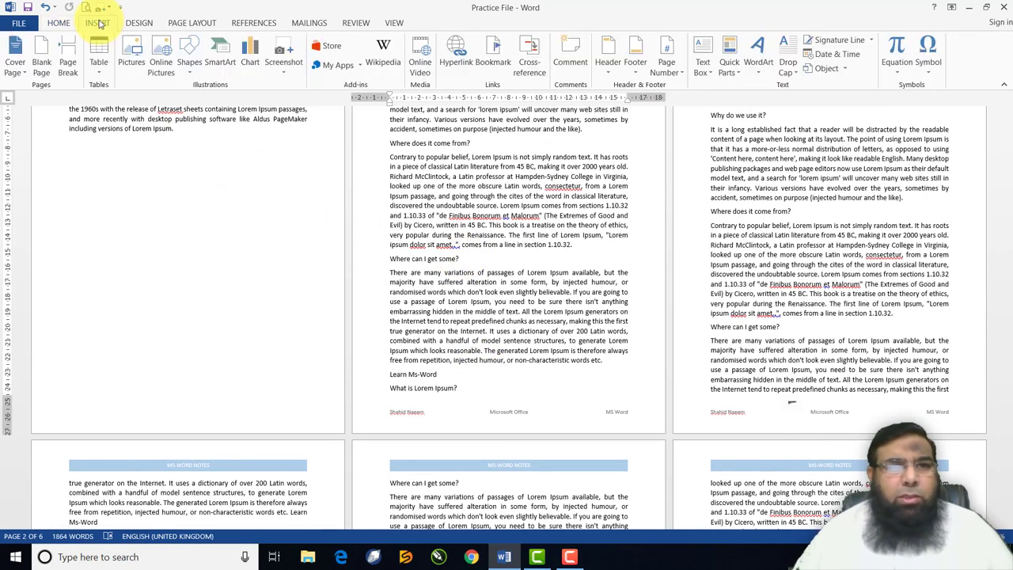
click(679, 76)
mouse_move(685, 92)
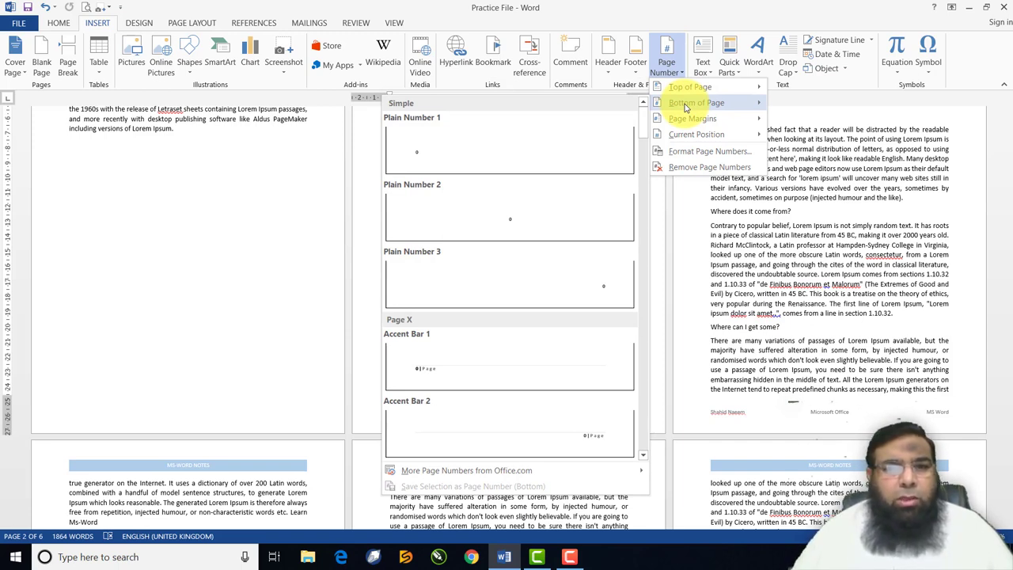
click(441, 375)
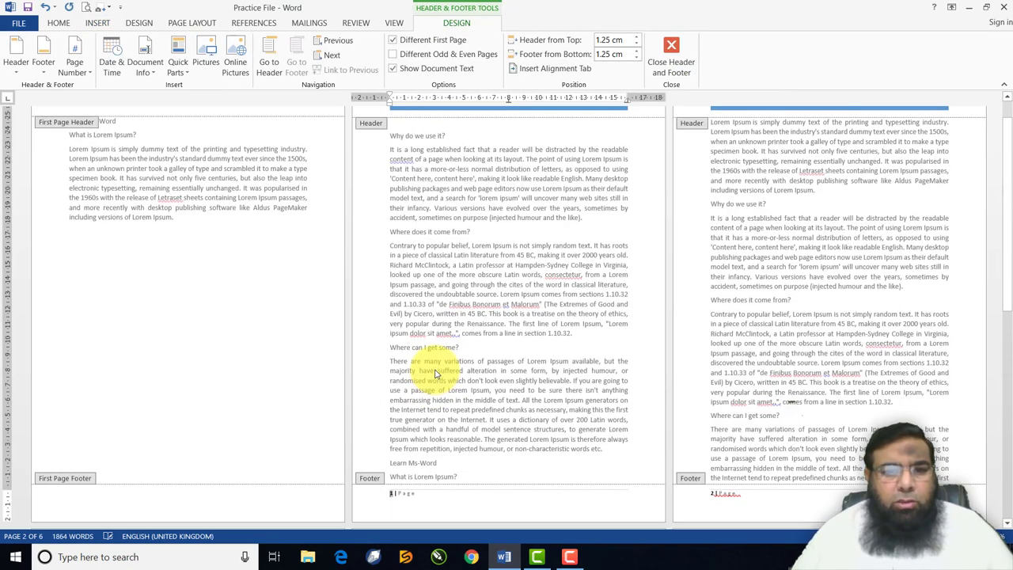
scroll(441, 364, down, 3)
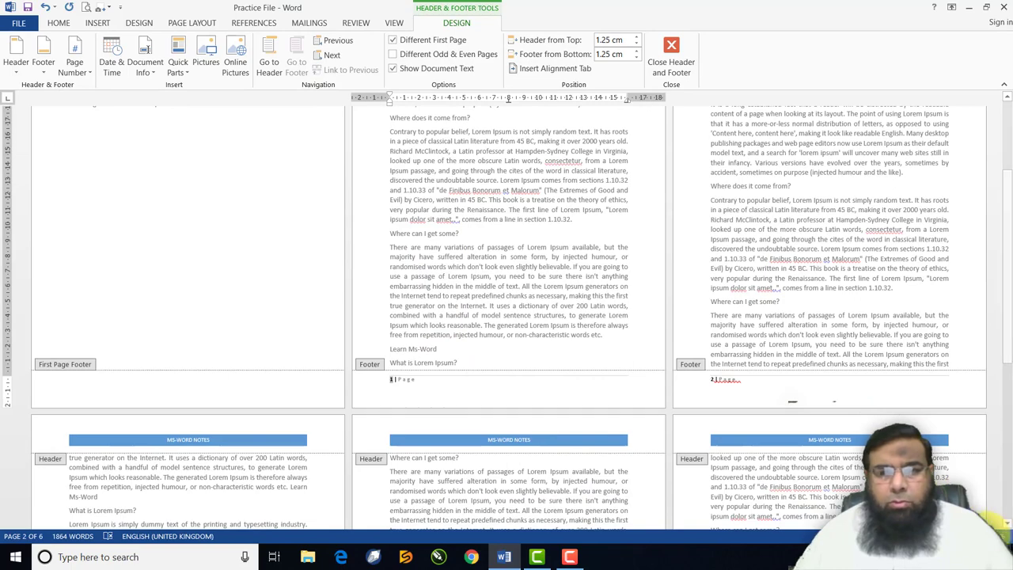
click(989, 536)
click(989, 536)
click(989, 536)
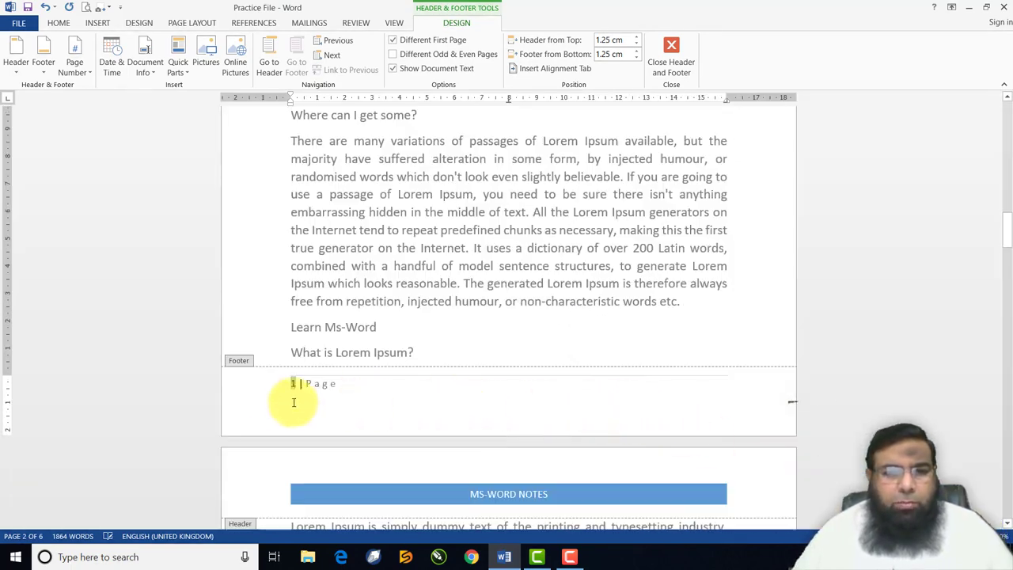
scroll(299, 395, down, 1)
scroll(299, 395, down, 5)
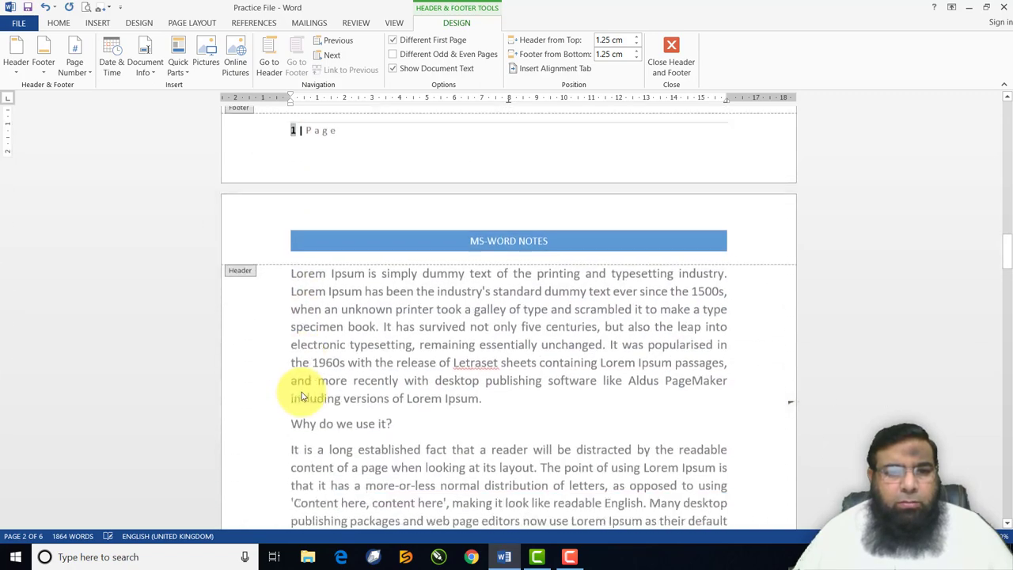
scroll(301, 393, down, 5)
scroll(301, 391, down, 5)
scroll(302, 390, down, 5)
scroll(302, 390, down, 2)
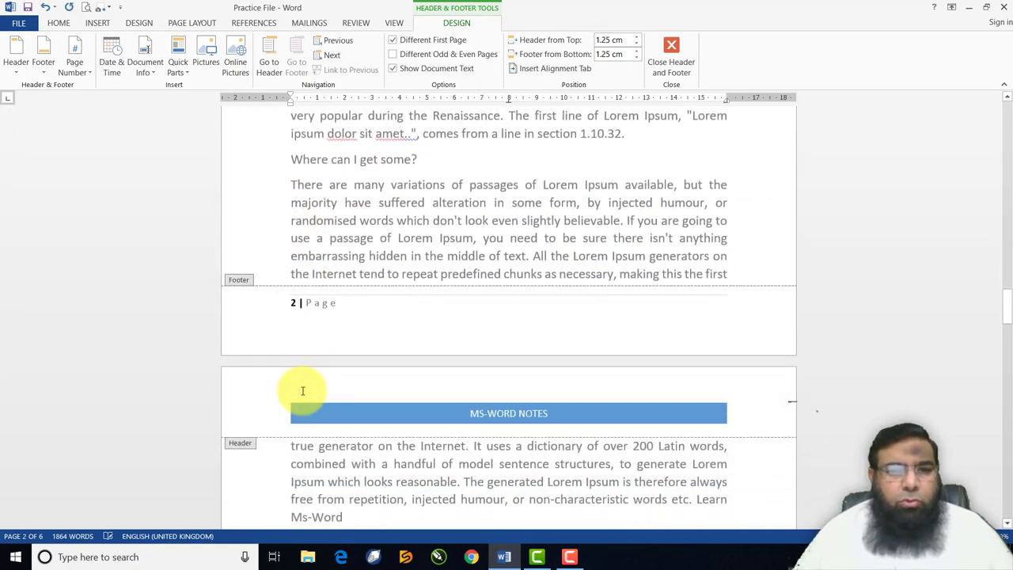
scroll(302, 391, down, 1)
scroll(302, 392, down, 5)
scroll(302, 393, down, 5)
scroll(301, 393, down, 1)
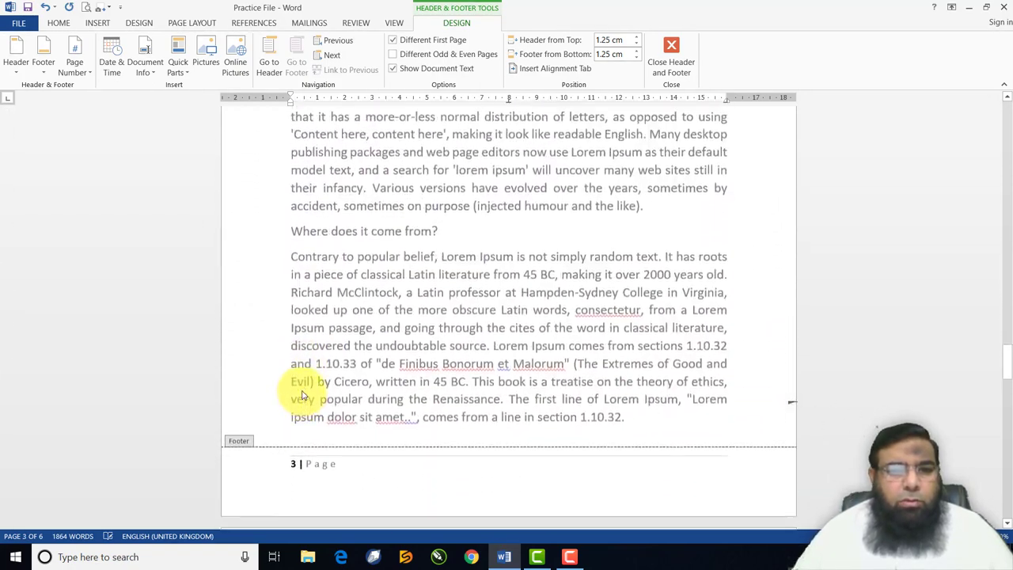
scroll(301, 394, down, 2)
scroll(302, 394, down, 2)
scroll(302, 393, down, 5)
scroll(302, 393, down, 3)
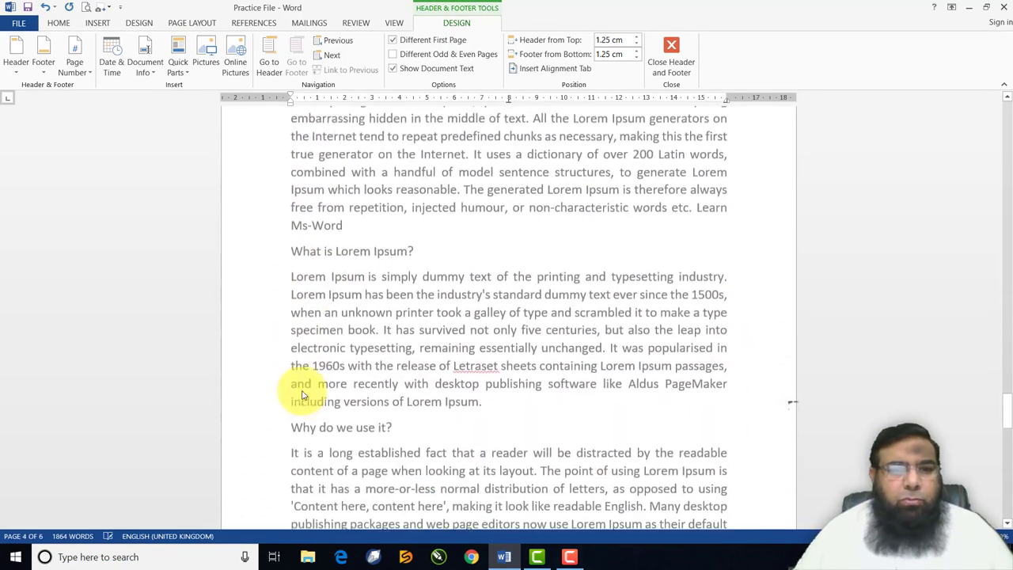
scroll(301, 393, down, 5)
scroll(301, 394, down, 4)
scroll(302, 393, down, 1)
scroll(302, 394, down, 4)
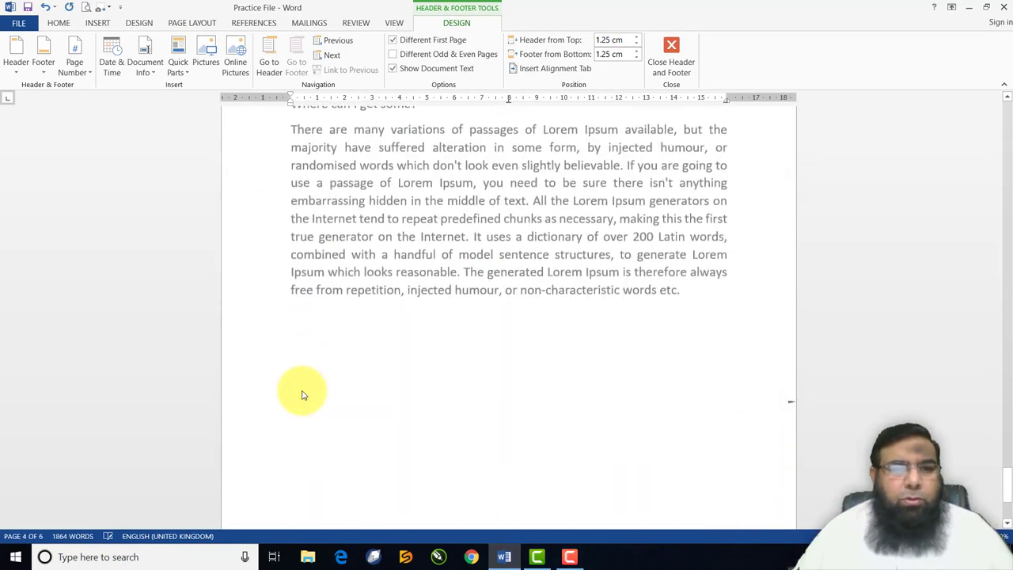
scroll(302, 394, down, 2)
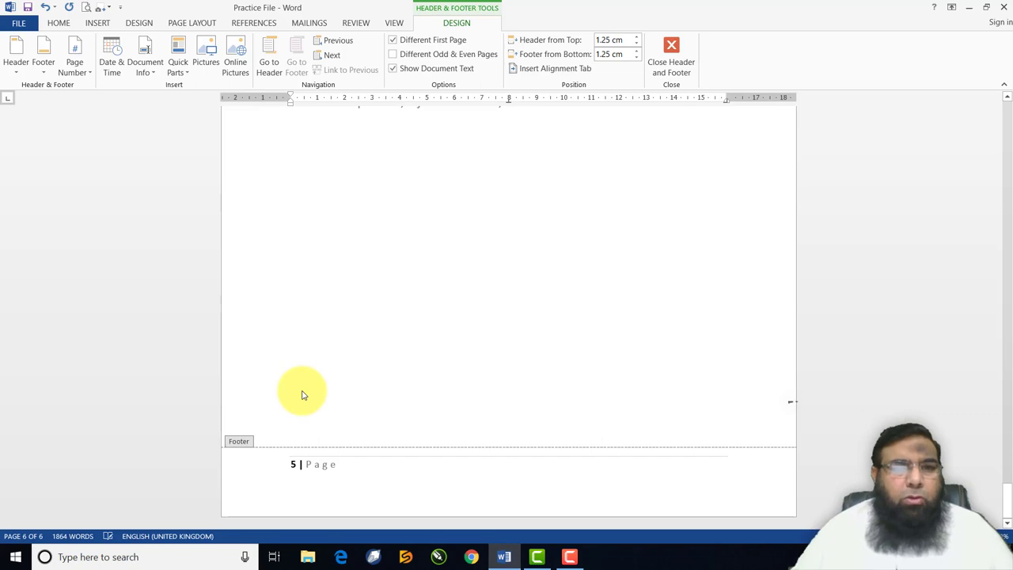
scroll(301, 393, up, 1)
scroll(302, 393, up, 4)
scroll(302, 393, up, 3)
scroll(301, 394, up, 3)
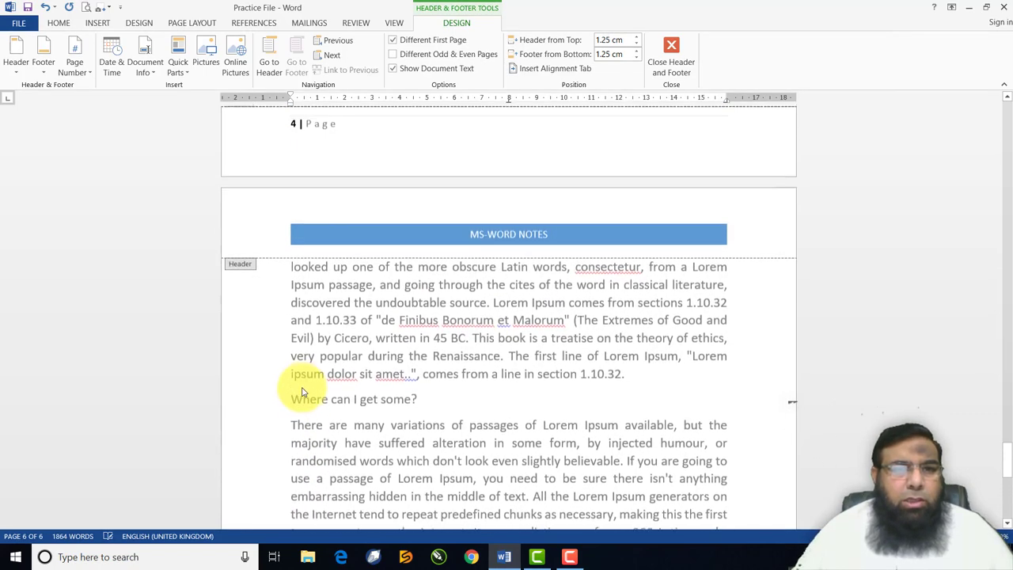
Step: Format the '4 | Page' footer number as 16 pt, bold, italic and red
click(322, 128)
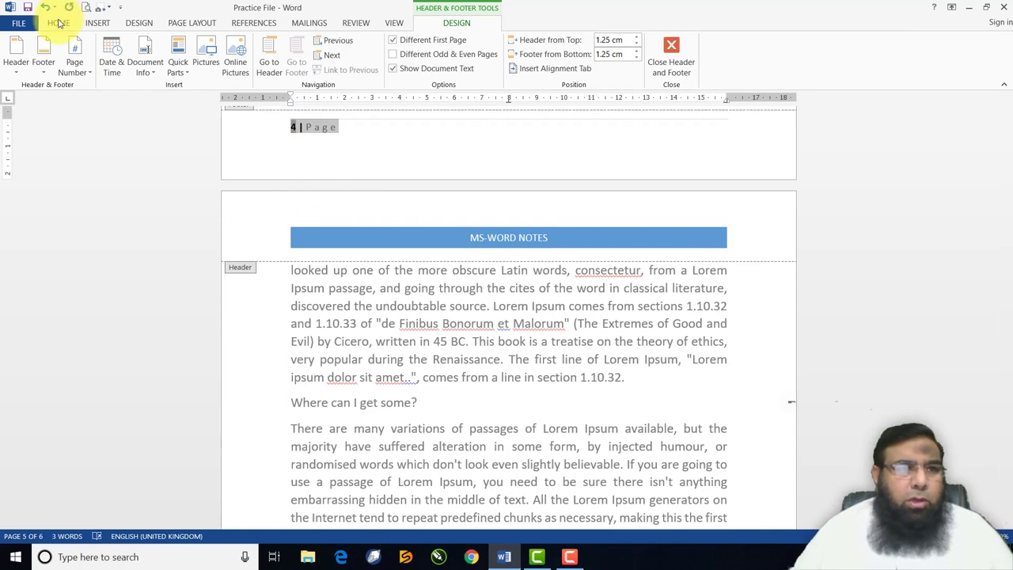
click(59, 23)
click(109, 66)
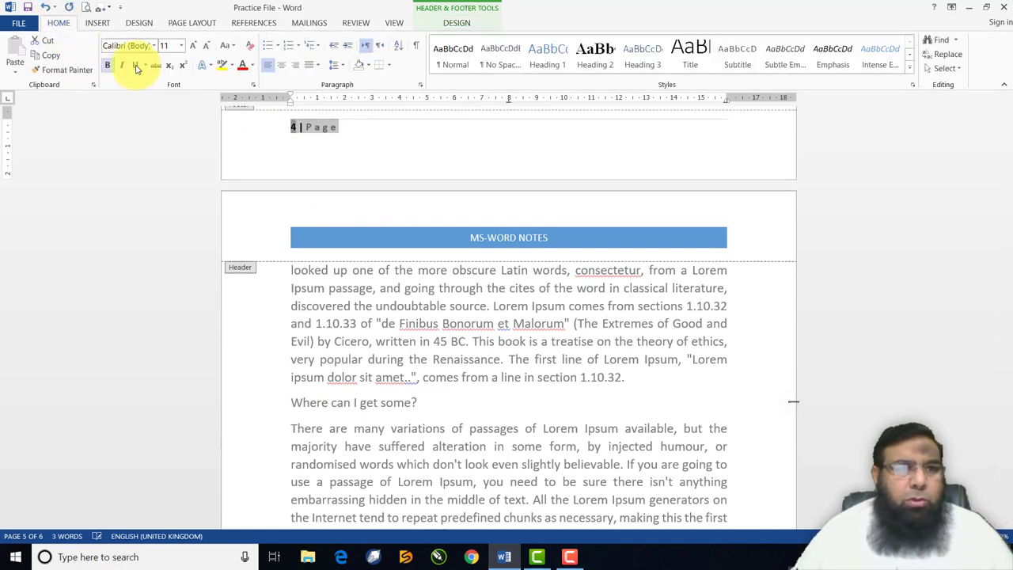
click(196, 46)
click(196, 46)
click(196, 46)
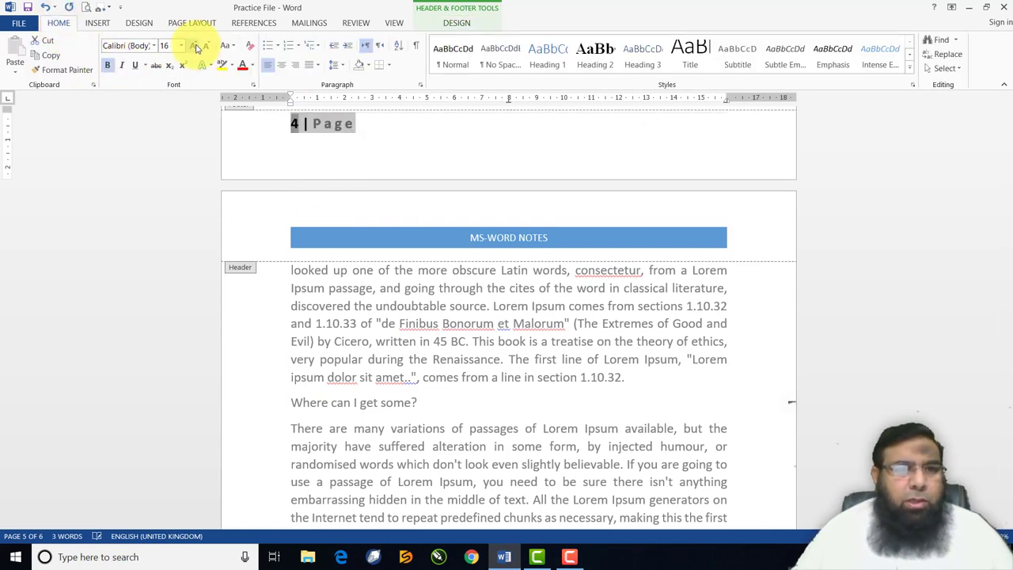
click(133, 66)
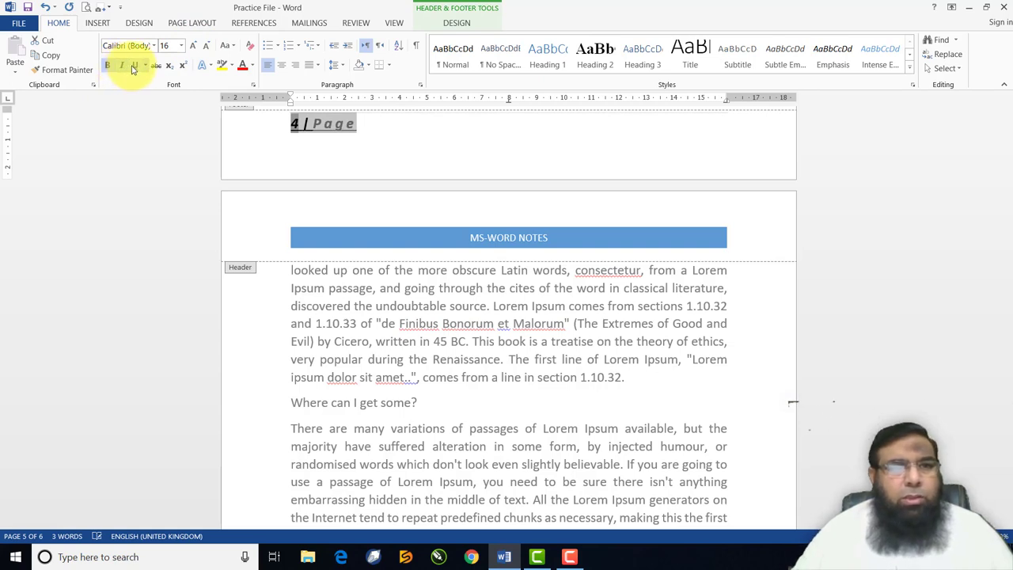
click(243, 68)
click(388, 229)
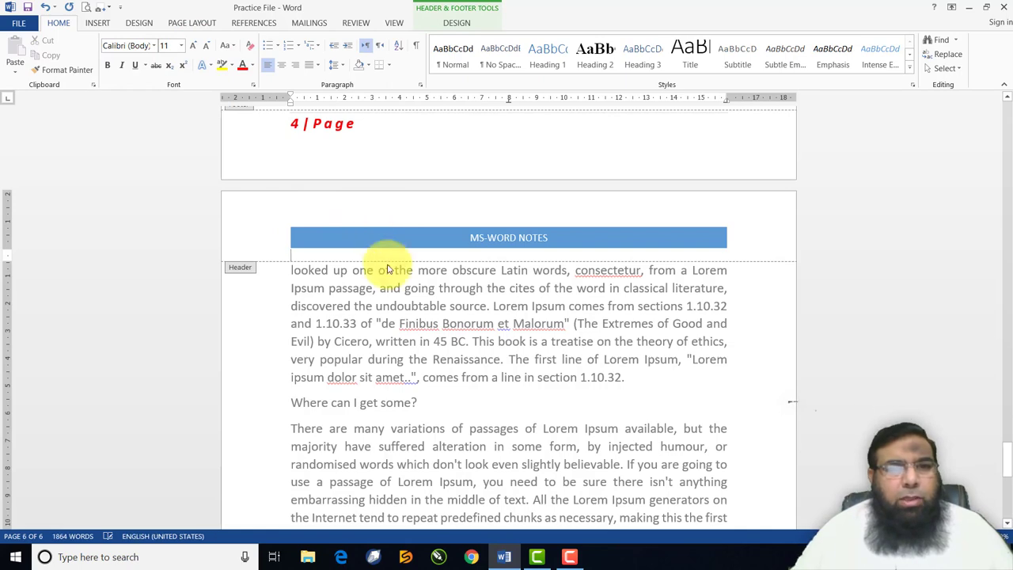
scroll(389, 285, down, 1)
scroll(389, 284, down, 2)
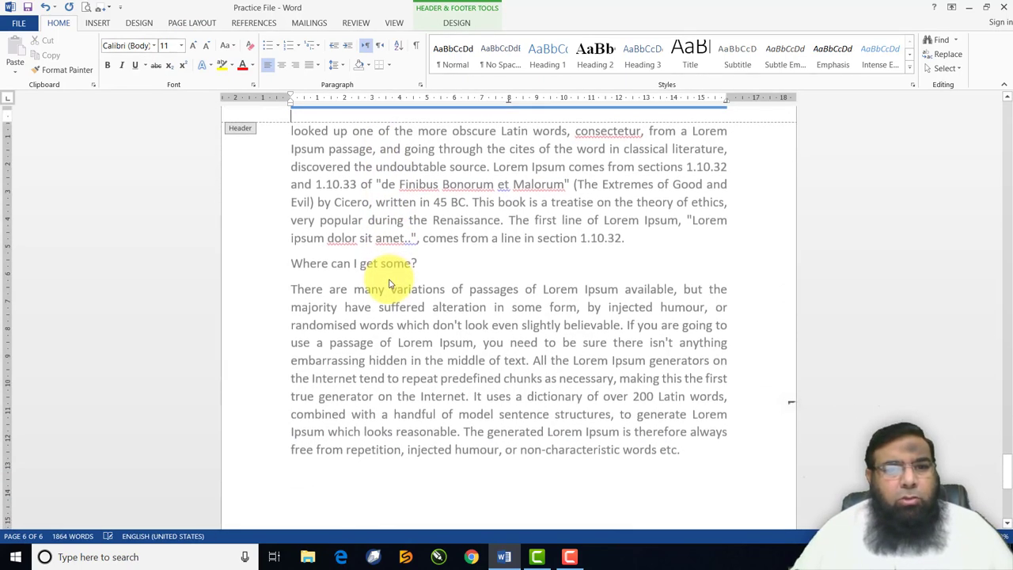
scroll(388, 284, down, 3)
scroll(388, 284, down, 4)
scroll(389, 284, down, 1)
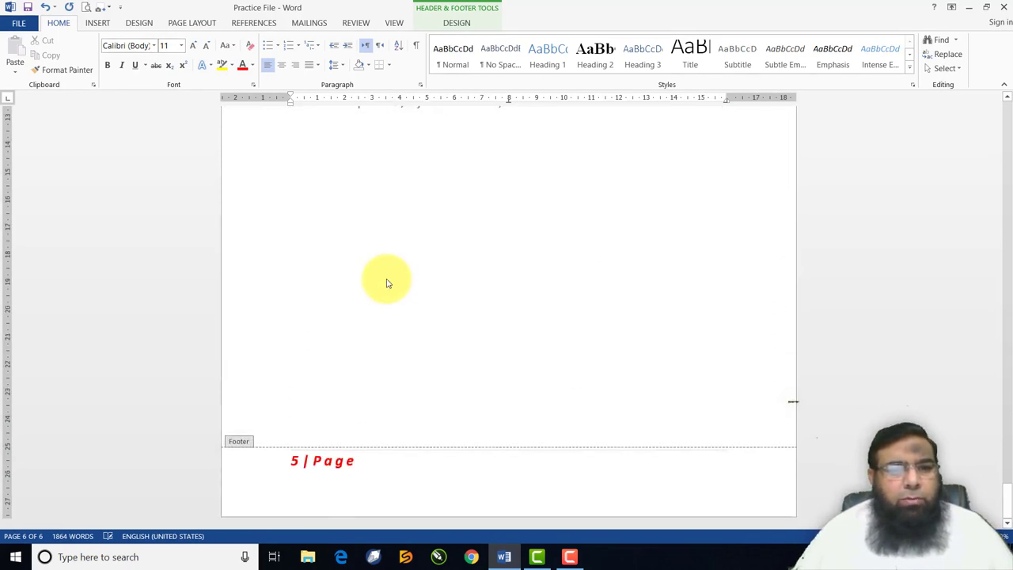
scroll(388, 283, up, 5)
scroll(388, 284, up, 3)
scroll(388, 283, up, 5)
scroll(388, 283, up, 5)
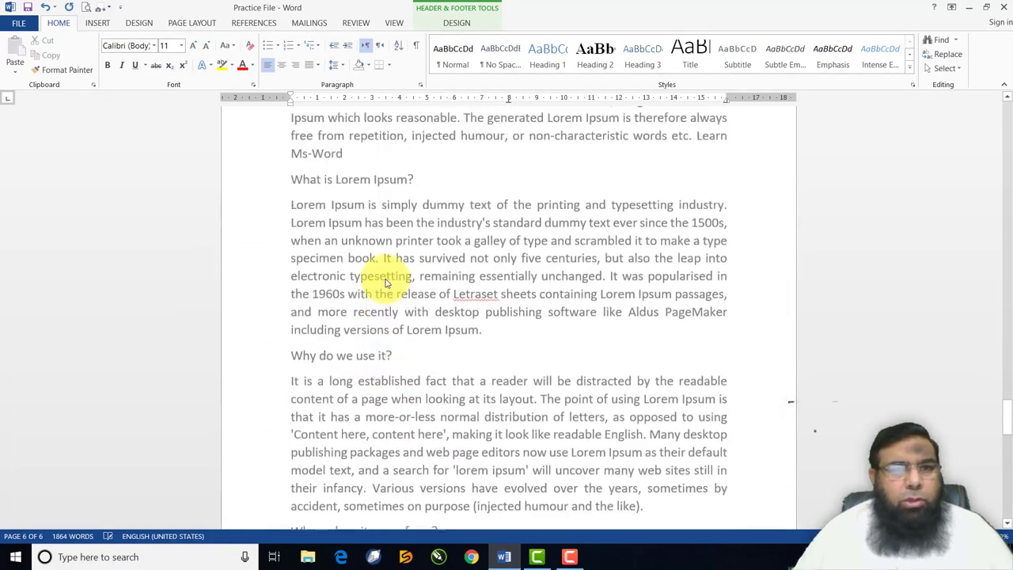
scroll(386, 282, up, 2)
scroll(387, 282, up, 8)
scroll(384, 283, up, 4)
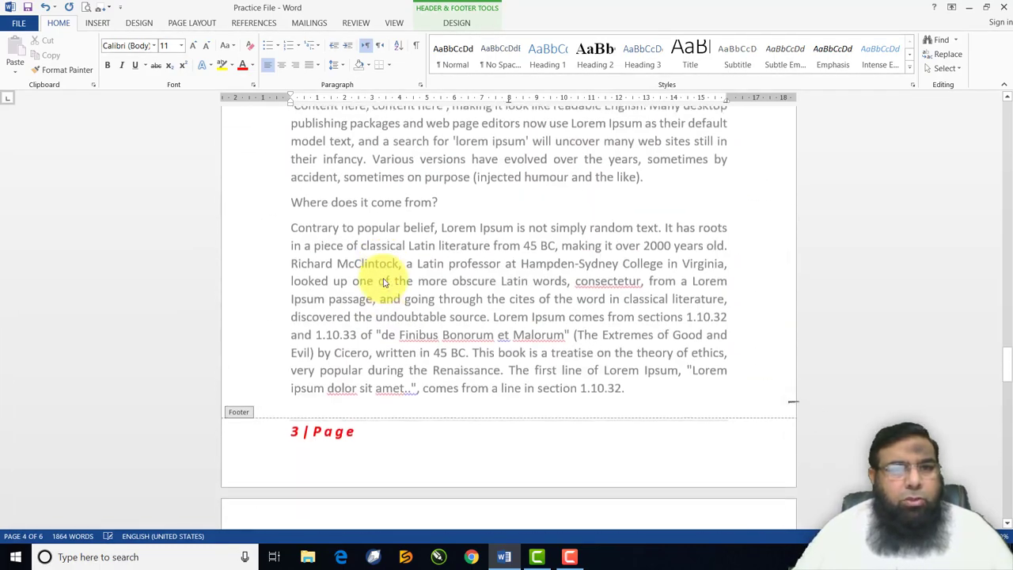
scroll(384, 283, up, 3)
scroll(384, 283, up, 4)
scroll(384, 282, up, 2)
scroll(385, 283, up, 4)
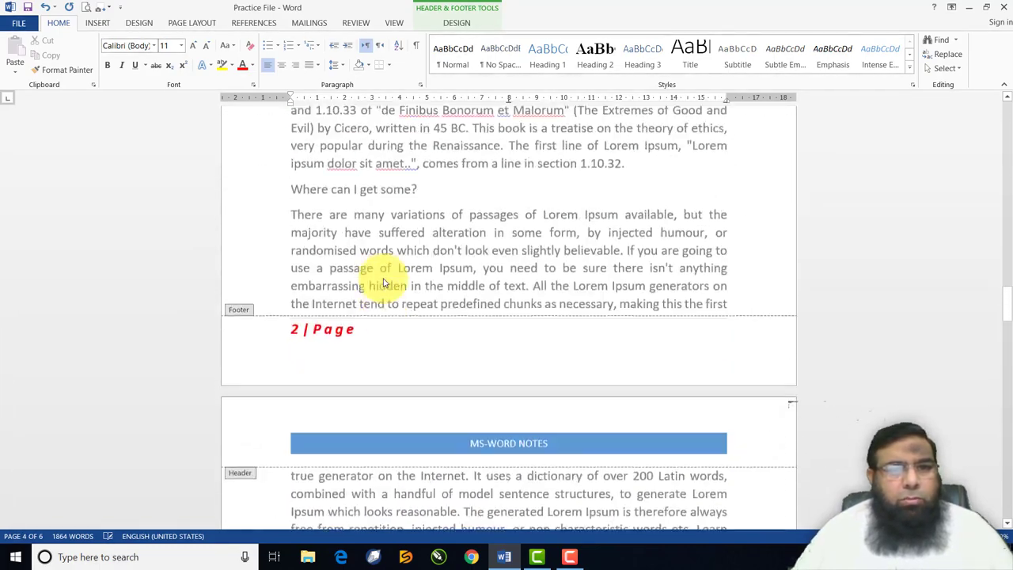
scroll(384, 283, up, 1)
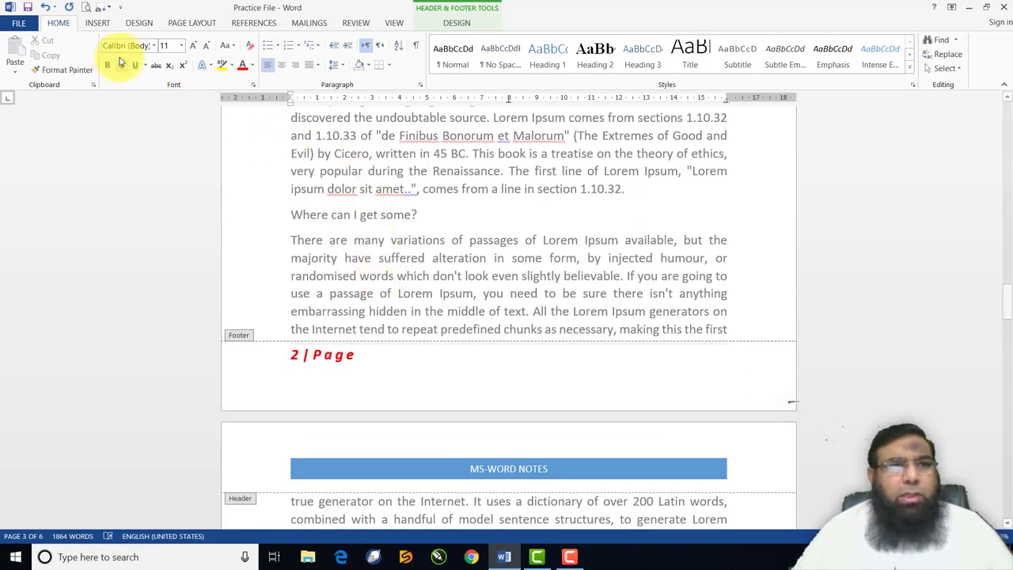
click(99, 25)
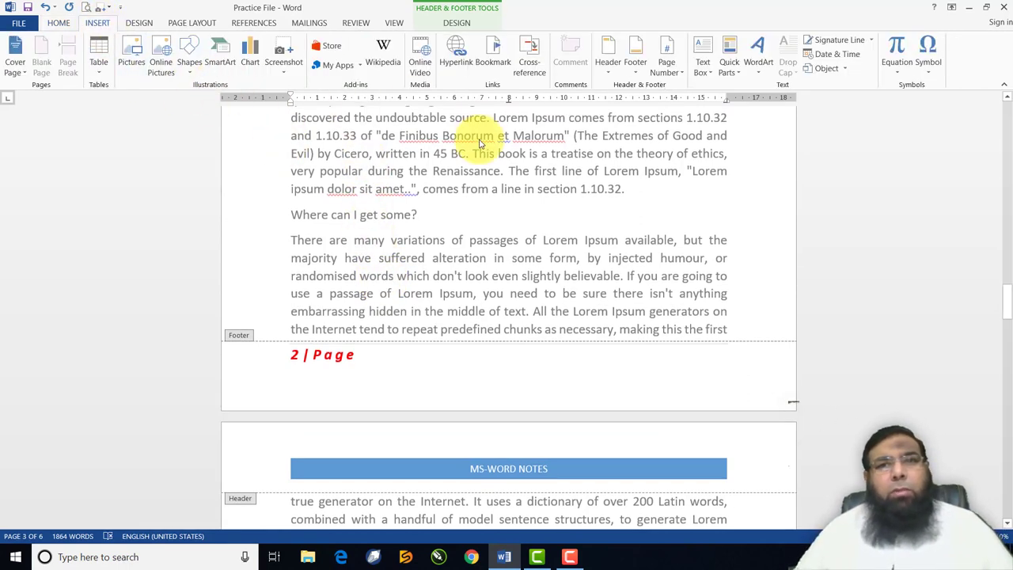